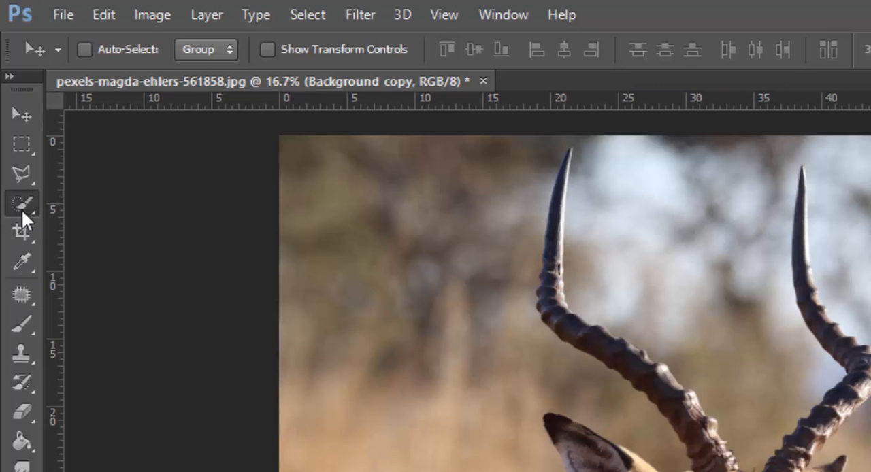
Select the antelope's left horn from its tip down to the forehead with the Quick Selection tool
{"action": "left_click", "coordinate": [22, 209]}
{"action": "left_click", "coordinate": [86, 202]}
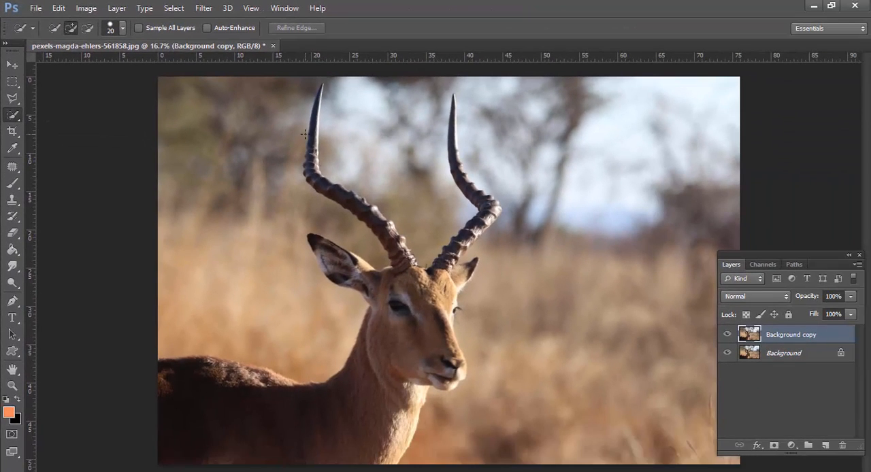
{"action": "left_click", "coordinate": [312, 136], "text": "ctrl"}
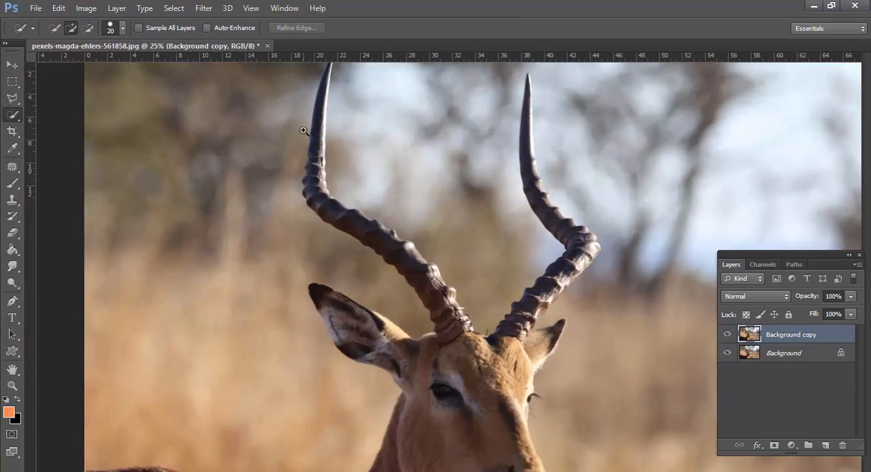
{"action": "left_click_drag", "start_coordinate": [314, 133], "coordinate": [372, 214]}
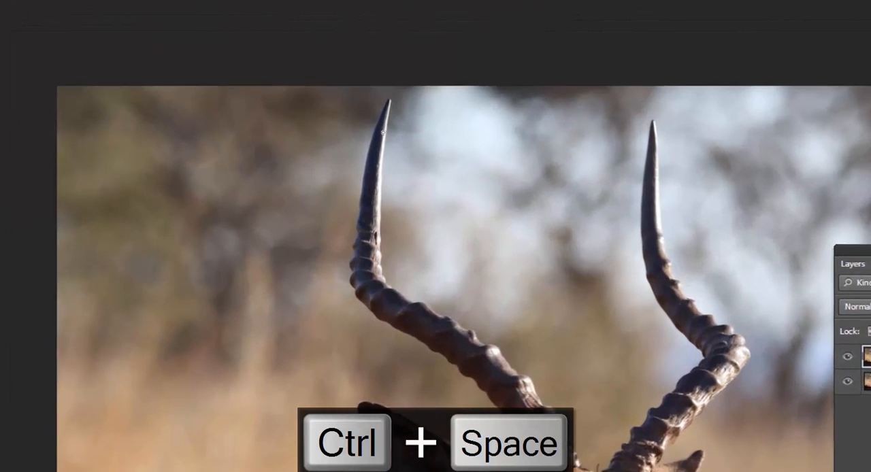
{"action": "mouse_move", "coordinate": [383, 151]}
{"action": "left_mouse_down"}
{"action": "mouse_move", "coordinate": [370, 289]}
{"action": "mouse_move", "coordinate": [384, 314]}
{"action": "mouse_move", "coordinate": [462, 352]}
{"action": "left_mouse_up"}
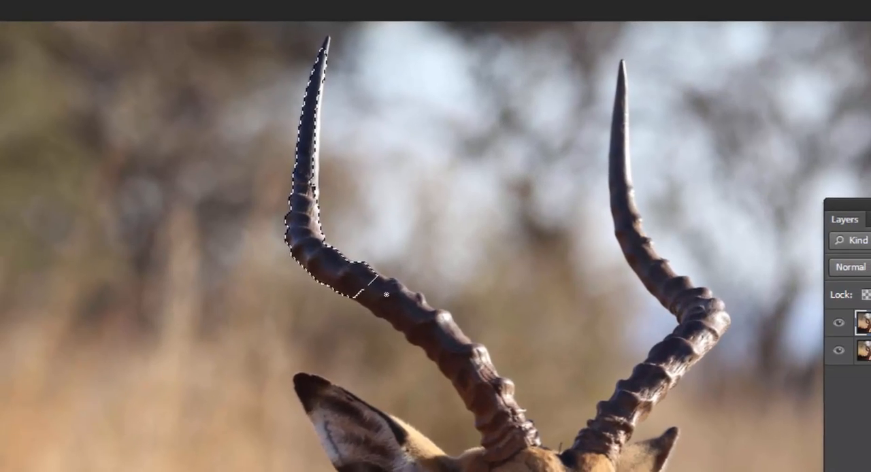
{"action": "left_click_drag", "start_coordinate": [386, 294], "coordinate": [451, 347]}
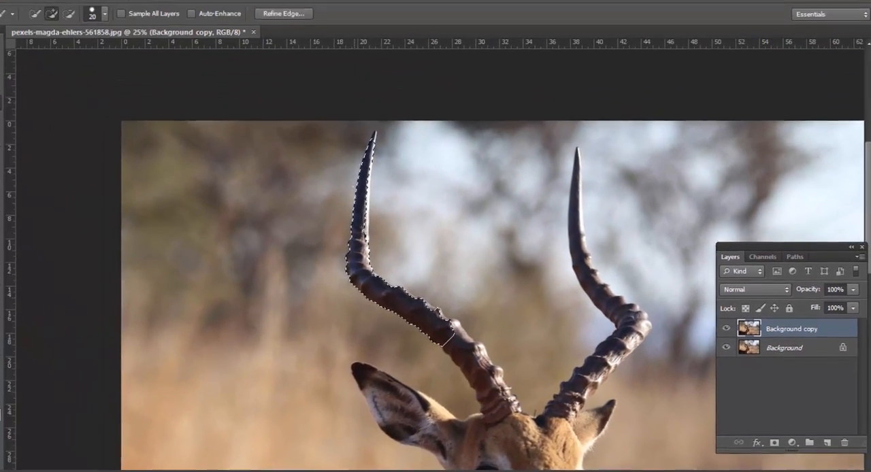
{"action": "left_click", "coordinate": [369, 156], "text": "ctrl"}
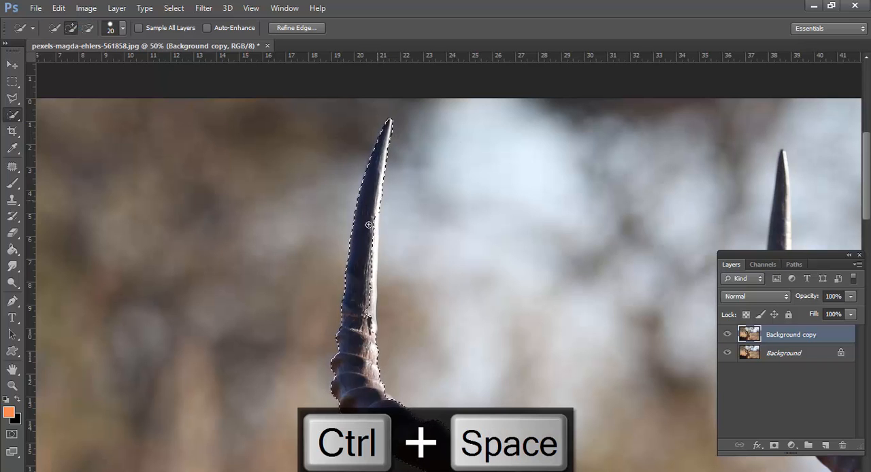
{"action": "left_click_drag", "start_coordinate": [391, 433], "coordinate": [307, 232]}
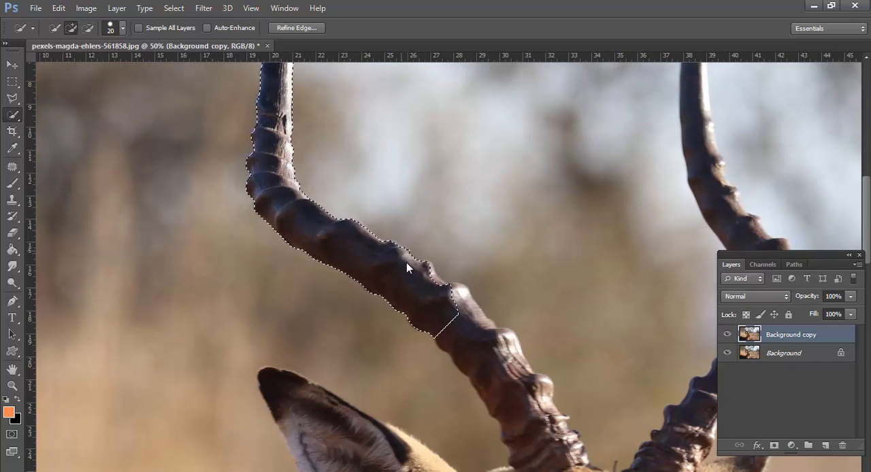
{"action": "mouse_move", "coordinate": [407, 268]}
{"action": "left_mouse_down"}
{"action": "mouse_move", "coordinate": [360, 216]}
{"action": "mouse_move", "coordinate": [391, 237]}
{"action": "mouse_move", "coordinate": [388, 253]}
{"action": "mouse_move", "coordinate": [439, 279]}
{"action": "mouse_move", "coordinate": [467, 365]}
{"action": "mouse_move", "coordinate": [372, 261]}
{"action": "mouse_move", "coordinate": [390, 208]}
{"action": "mouse_move", "coordinate": [390, 258]}
{"action": "mouse_move", "coordinate": [377, 206]}
{"action": "mouse_move", "coordinate": [430, 293]}
{"action": "left_mouse_up"}
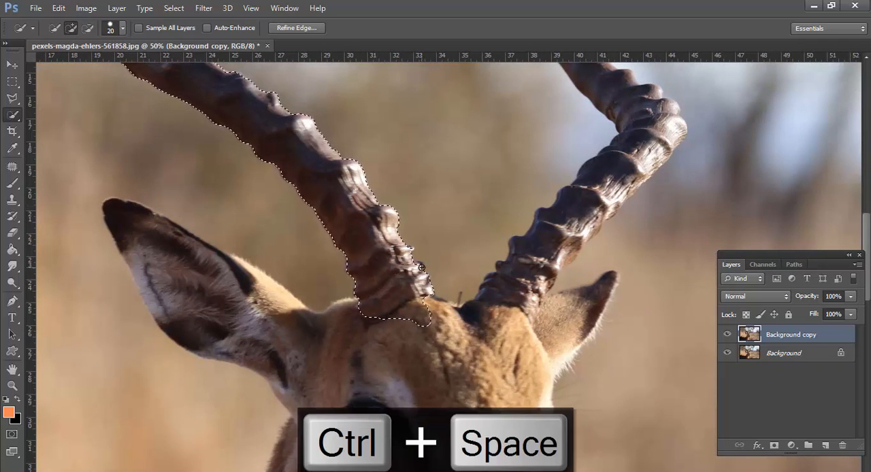
Clean up the selection edge along the ridges at the left horn's base, subtracting background and adding edges with a 9 px brush
{"action": "left_click", "coordinate": [416, 249], "text": "ctrl"}
{"action": "left_click", "coordinate": [417, 248], "text": "ctrl"}
{"action": "left_click", "coordinate": [417, 249], "text": "ctrl"}
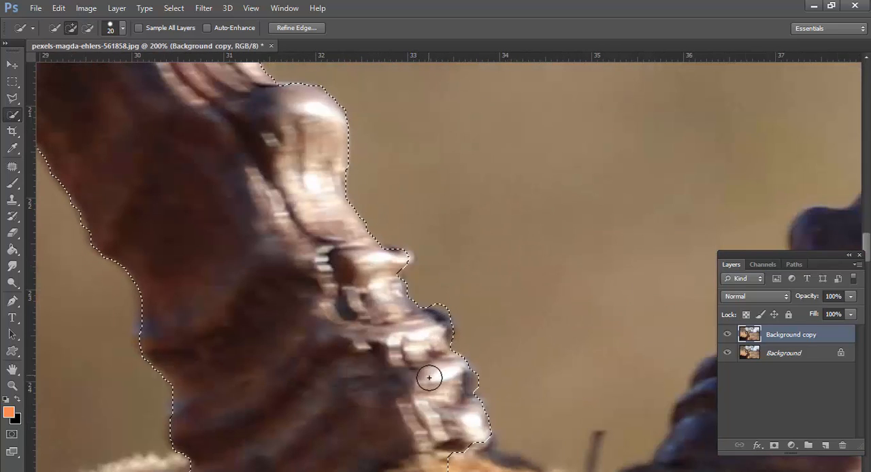
{"action": "left_click", "coordinate": [87, 27]}
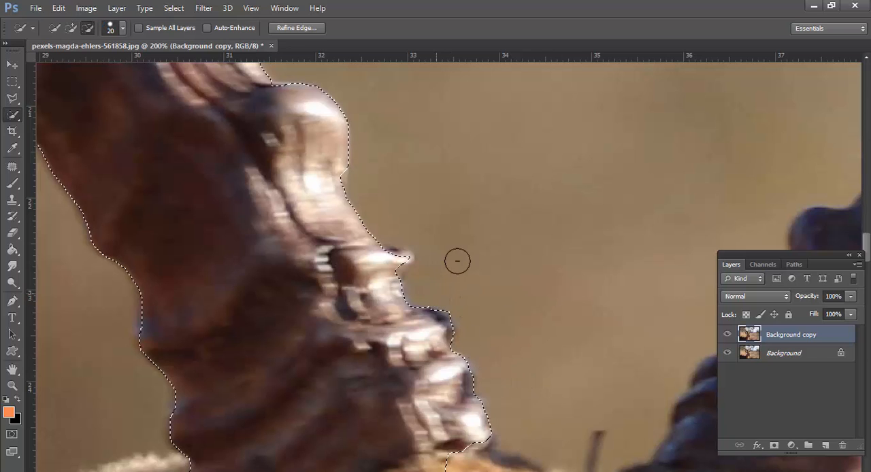
{"action": "left_click", "coordinate": [70, 27]}
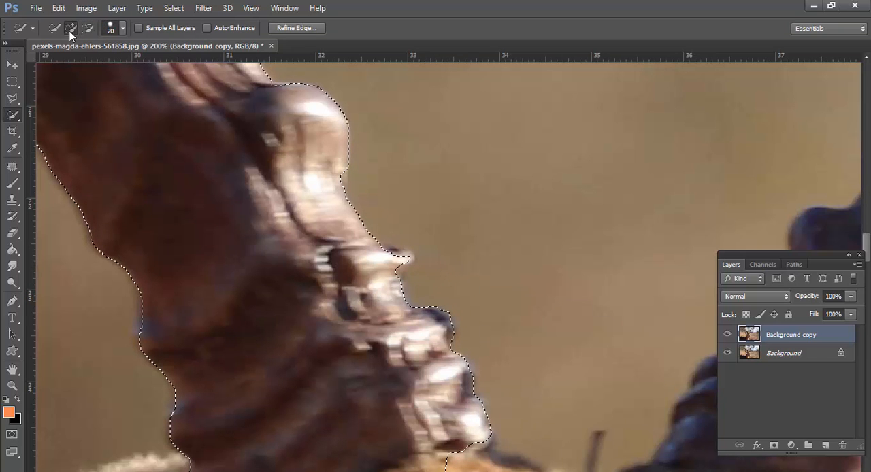
{"action": "key", "text": "bracketleft"}
{"action": "key", "text": "bracketleft"}
{"action": "left_click_drag", "start_coordinate": [496, 437], "coordinate": [432, 252]}
Add the forehead between the horns and the lower part of the right horn to the selection
{"action": "mouse_move", "coordinate": [434, 346]}
{"action": "left_mouse_down"}
{"action": "mouse_move", "coordinate": [306, 327]}
{"action": "mouse_move", "coordinate": [95, 457]}
{"action": "left_mouse_up"}
{"action": "left_click_drag", "start_coordinate": [204, 425], "coordinate": [506, 165]}
{"action": "left_click", "coordinate": [484, 362], "text": "alt"}
{"action": "left_click", "coordinate": [485, 362], "text": "alt"}
{"action": "left_click_drag", "start_coordinate": [522, 285], "coordinate": [659, 141]}
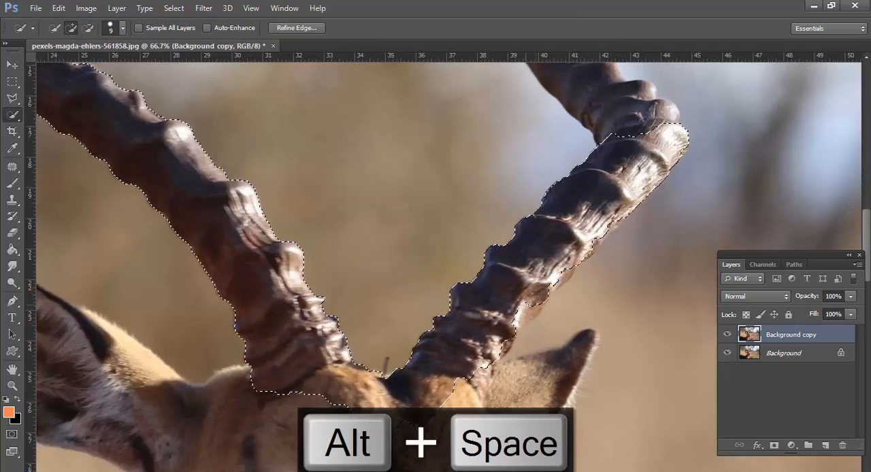
{"action": "left_click_drag", "start_coordinate": [563, 271], "coordinate": [571, 266]}
{"action": "mouse_move", "coordinate": [512, 371]}
{"action": "left_mouse_down"}
{"action": "mouse_move", "coordinate": [554, 369]}
{"action": "mouse_move", "coordinate": [534, 387]}
{"action": "mouse_move", "coordinate": [543, 293]}
{"action": "left_mouse_up"}
{"action": "left_click_drag", "start_coordinate": [529, 252], "coordinate": [529, 189]}
Add the upper head and the whole left ear to the selection with a 25 px brush
{"action": "key", "text": "bracketright"}
{"action": "key", "text": "bracketright"}
{"action": "key", "text": "bracketright"}
{"action": "key", "text": "bracketright"}
{"action": "mouse_move", "coordinate": [450, 272]}
{"action": "left_mouse_down"}
{"action": "mouse_move", "coordinate": [323, 292]}
{"action": "mouse_move", "coordinate": [177, 231]}
{"action": "left_mouse_up"}
{"action": "left_click_drag", "start_coordinate": [177, 232], "coordinate": [402, 230]}
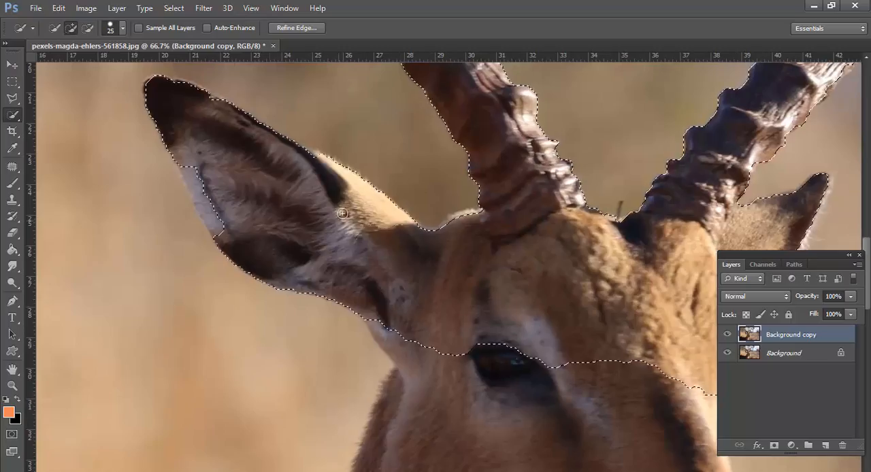
{"action": "left_click_drag", "start_coordinate": [221, 235], "coordinate": [183, 179]}
{"action": "left_click", "coordinate": [328, 227], "text": "alt"}
Add the upper part of the right horn to the selection and correct the edge along its ridges
{"action": "left_click", "coordinate": [503, 180], "text": "alt"}
{"action": "left_click", "coordinate": [504, 180], "text": "alt"}
{"action": "left_click_drag", "start_coordinate": [560, 290], "coordinate": [536, 436]}
{"action": "left_click", "coordinate": [534, 170], "text": "ctrl"}
{"action": "left_click", "coordinate": [535, 170], "text": "ctrl"}
{"action": "left_click", "coordinate": [535, 170], "text": "ctrl"}
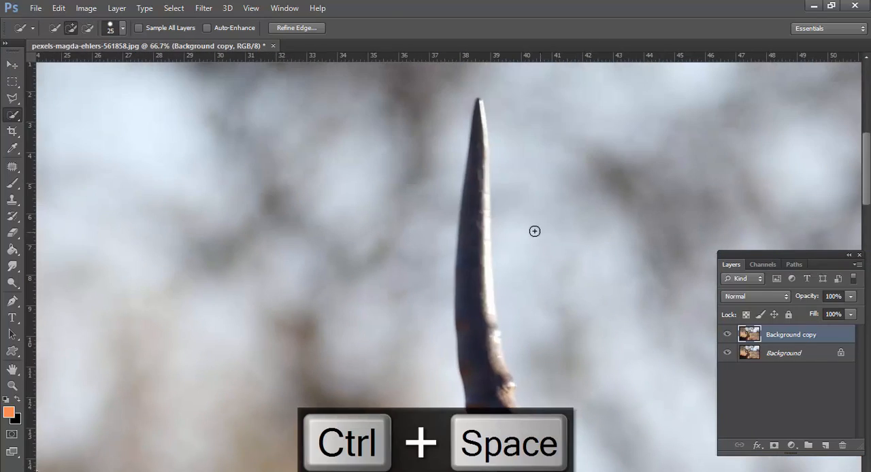
{"action": "mouse_move", "coordinate": [472, 229]}
{"action": "left_mouse_down"}
{"action": "mouse_move", "coordinate": [483, 332]}
{"action": "mouse_move", "coordinate": [503, 386]}
{"action": "mouse_move", "coordinate": [426, 277]}
{"action": "left_mouse_up"}
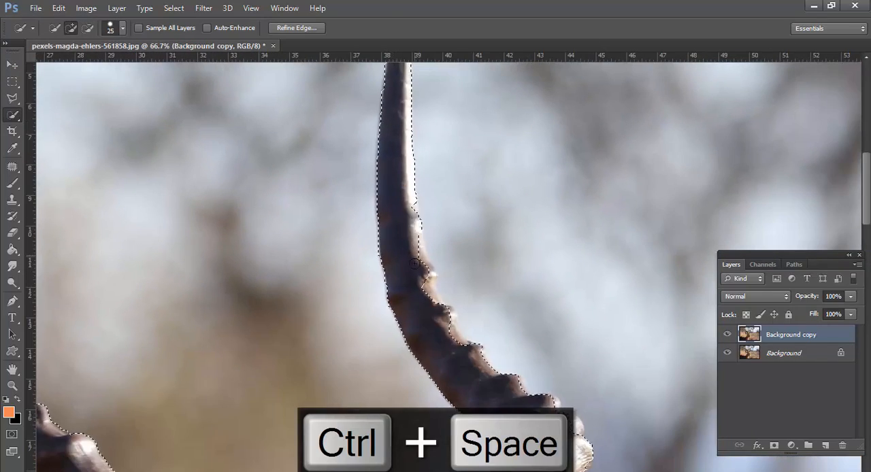
{"action": "left_click_drag", "start_coordinate": [410, 210], "coordinate": [433, 273]}
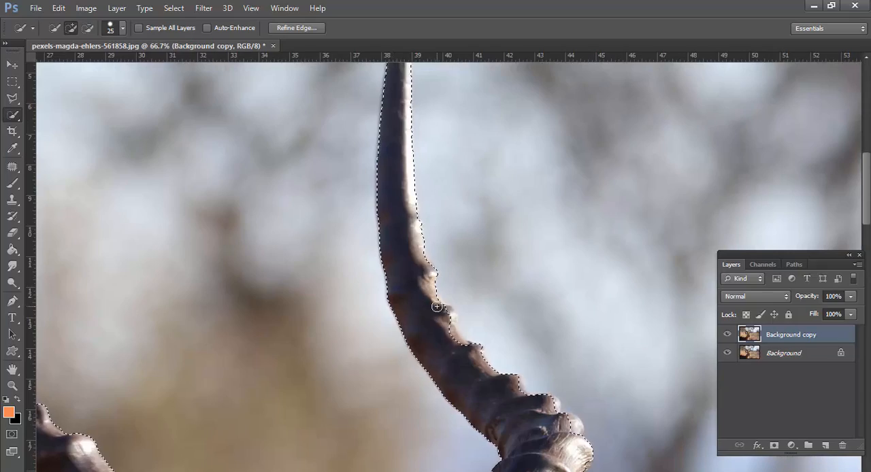
{"action": "left_click_drag", "start_coordinate": [437, 307], "coordinate": [415, 255]}
{"action": "left_click", "coordinate": [445, 290]}
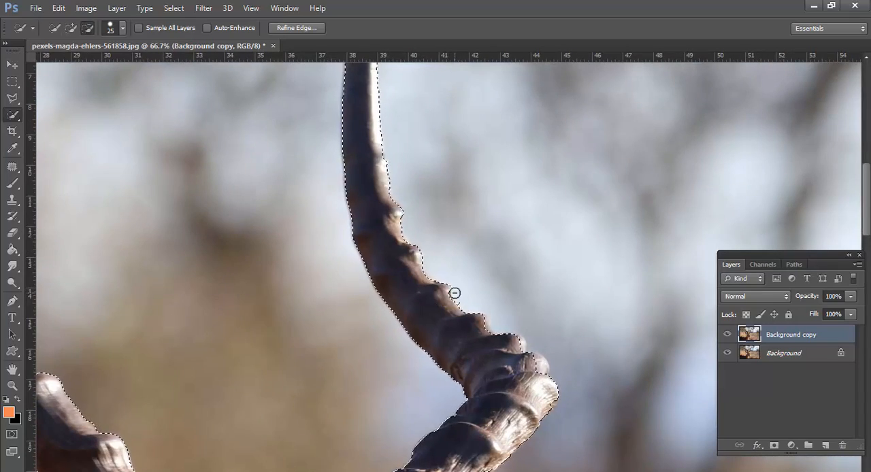
{"action": "left_click", "coordinate": [459, 295], "text": "alt"}
{"action": "left_click_drag", "start_coordinate": [490, 375], "coordinate": [423, 253]}
{"action": "left_click_drag", "start_coordinate": [455, 224], "coordinate": [469, 244]}
Extend the selection over the antelope's neck and body
{"action": "mouse_move", "coordinate": [357, 388]}
{"action": "left_mouse_down"}
{"action": "mouse_move", "coordinate": [528, 204]}
{"action": "mouse_move", "coordinate": [553, 110]}
{"action": "left_mouse_up"}
{"action": "left_click", "coordinate": [528, 204], "text": "alt"}
{"action": "left_click", "coordinate": [529, 204], "text": "alt"}
{"action": "left_click", "coordinate": [528, 204], "text": "alt"}
{"action": "mouse_move", "coordinate": [224, 395]}
{"action": "left_mouse_down"}
{"action": "mouse_move", "coordinate": [205, 294]}
{"action": "mouse_move", "coordinate": [260, 315]}
{"action": "mouse_move", "coordinate": [204, 301]}
{"action": "mouse_move", "coordinate": [165, 303]}
{"action": "left_mouse_up"}
Correct the selection edge along the fur of the antelope's back up to the image border
{"action": "left_click", "coordinate": [147, 290], "text": "ctrl"}
{"action": "left_click", "coordinate": [147, 290], "text": "ctrl"}
{"action": "left_click", "coordinate": [147, 290], "text": "ctrl"}
{"action": "left_click", "coordinate": [147, 290], "text": "ctrl"}
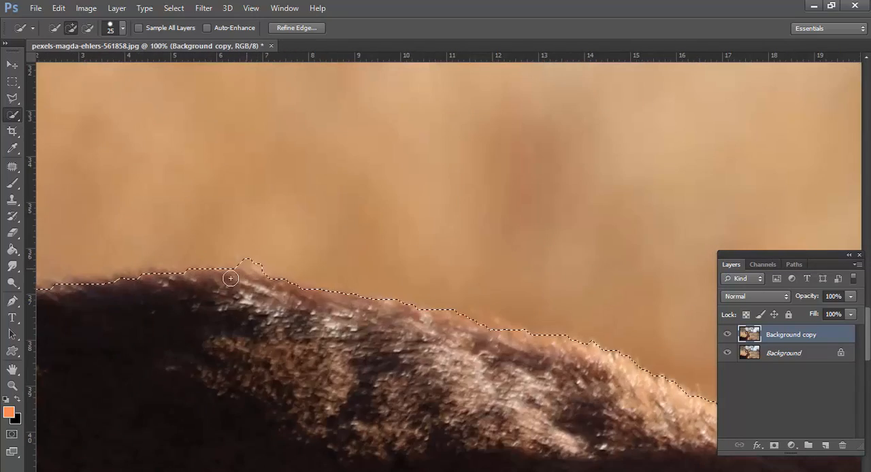
{"action": "left_click_drag", "start_coordinate": [231, 277], "coordinate": [361, 247]}
{"action": "left_click_drag", "start_coordinate": [89, 272], "coordinate": [75, 272]}
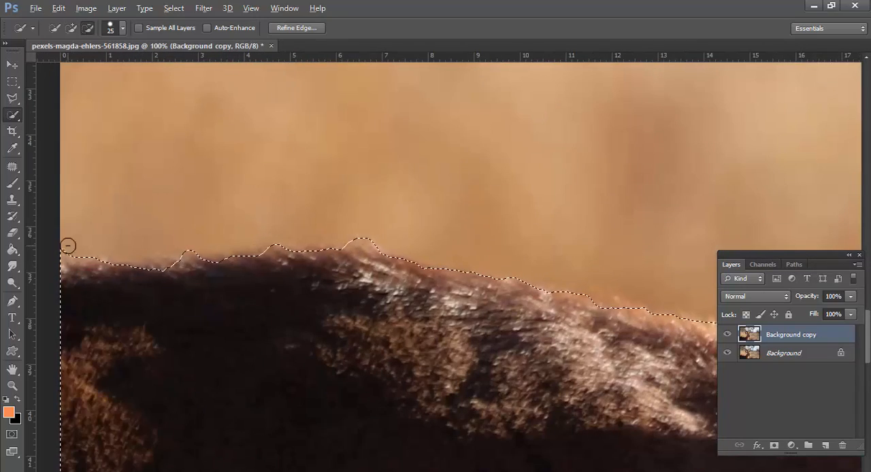
{"action": "left_click", "coordinate": [301, 283], "text": "alt"}
{"action": "left_click", "coordinate": [341, 302], "text": "alt"}
Add the missing edge of the nose and muzzle to the selection
{"action": "left_click", "coordinate": [700, 214], "text": "ctrl"}
{"action": "left_click_drag", "start_coordinate": [701, 214], "coordinate": [341, 143]}
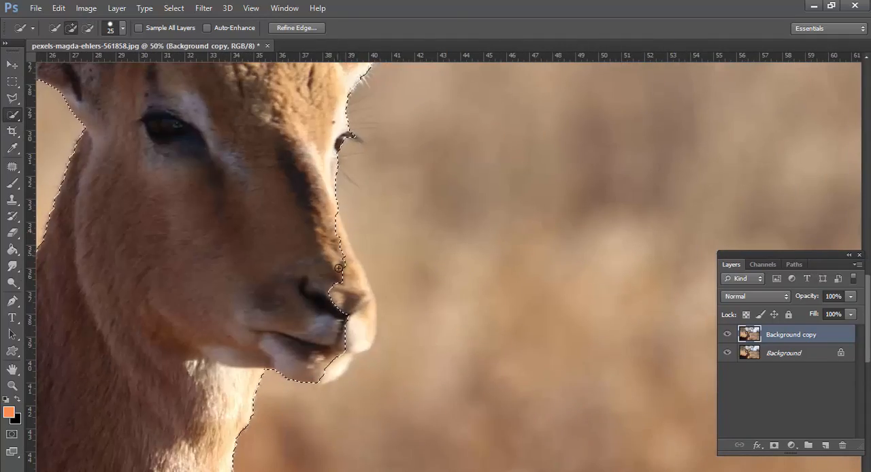
{"action": "left_click_drag", "start_coordinate": [343, 254], "coordinate": [370, 306]}
{"action": "left_click", "coordinate": [334, 212], "text": "alt"}
{"action": "left_click", "coordinate": [333, 211], "text": "alt"}
{"action": "left_click", "coordinate": [333, 211], "text": "alt"}
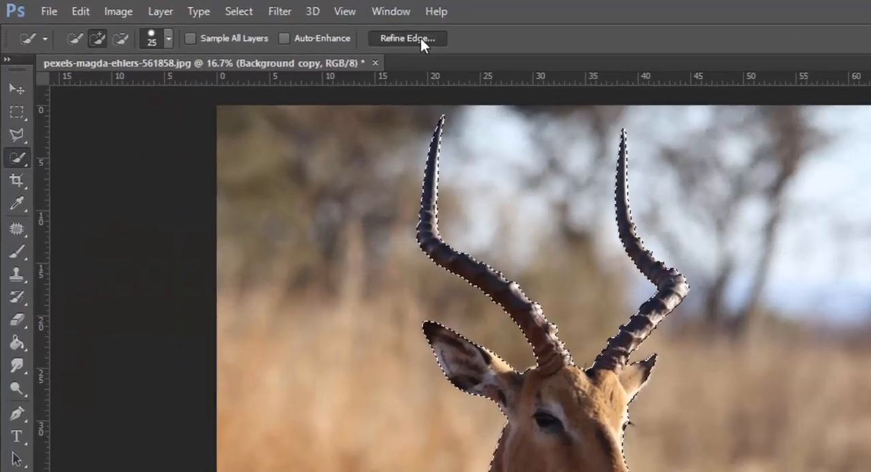
Open Refine Edge for the selection and set its view mode to Overlay
{"action": "left_click", "coordinate": [420, 38]}
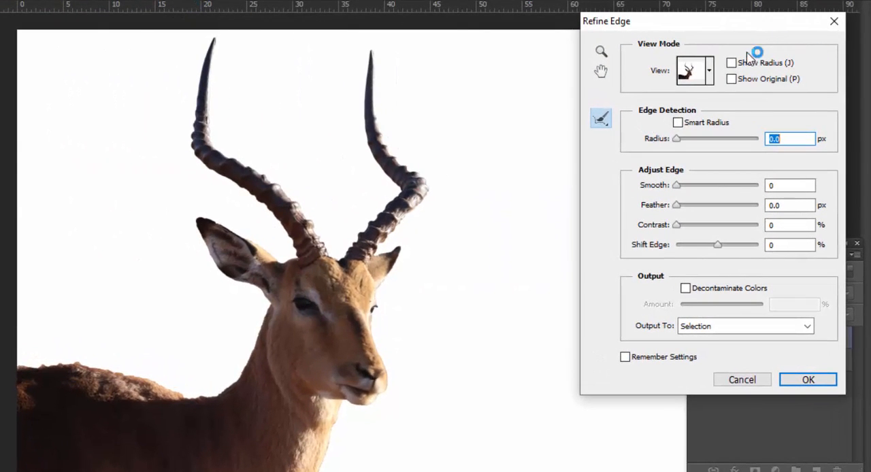
{"action": "left_click", "coordinate": [710, 73]}
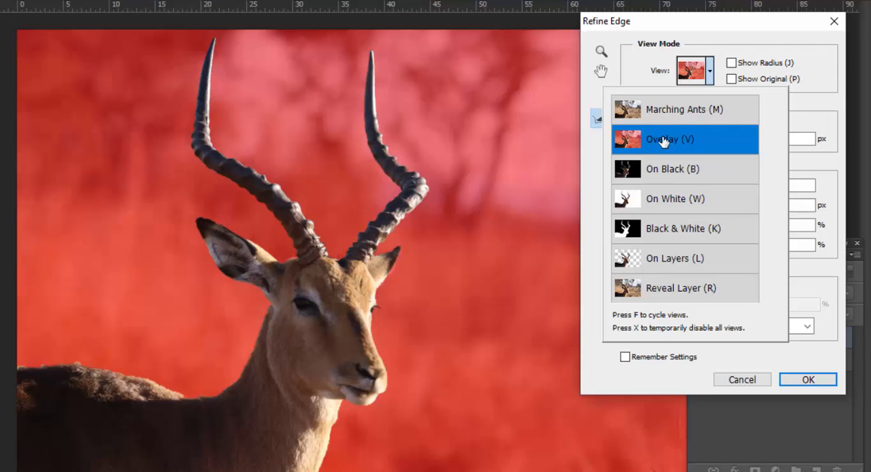
{"action": "left_click", "coordinate": [475, 119]}
Refine the outer edge of the right horn's upper part with the Refine Radius brush
{"action": "left_click", "coordinate": [470, 113], "text": "ctrl"}
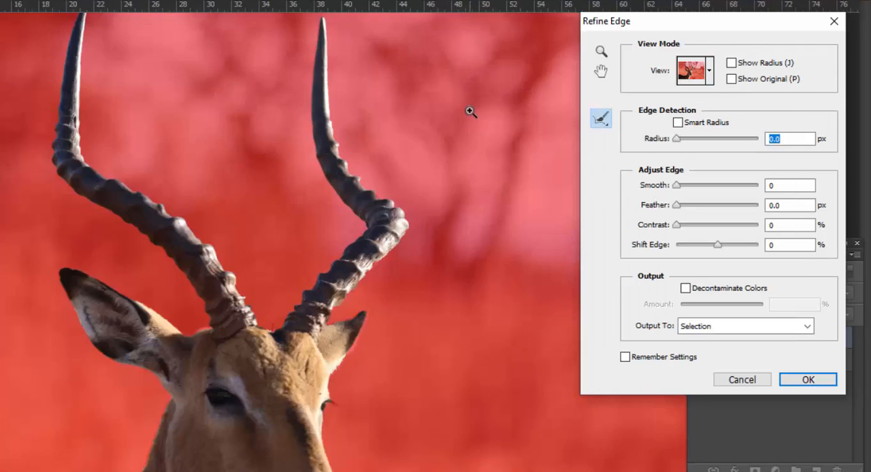
{"action": "left_click", "coordinate": [470, 114], "text": "ctrl"}
{"action": "left_click_drag", "start_coordinate": [471, 126], "coordinate": [466, 260]}
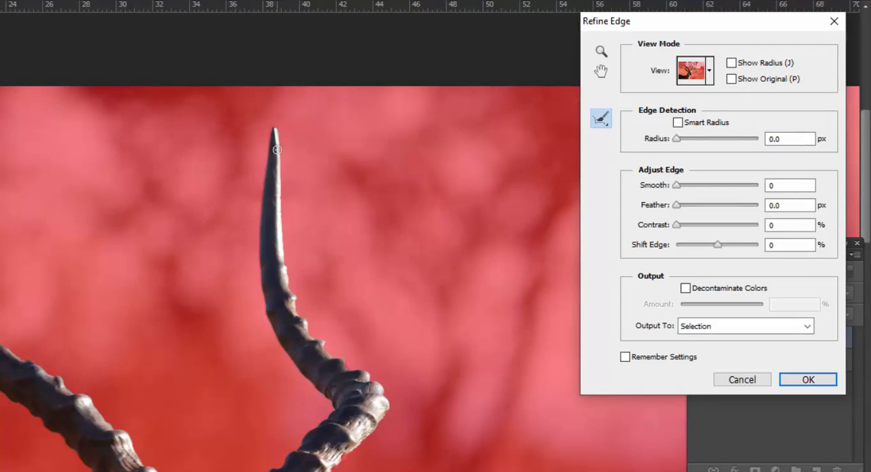
{"action": "mouse_move", "coordinate": [279, 150]}
{"action": "left_mouse_down"}
{"action": "mouse_move", "coordinate": [282, 227]}
{"action": "mouse_move", "coordinate": [315, 236]}
{"action": "left_mouse_up"}
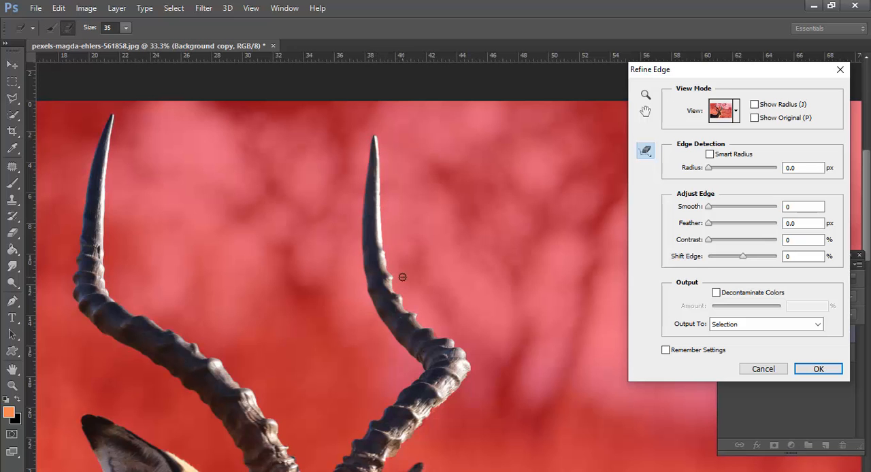
{"action": "left_click_drag", "start_coordinate": [301, 273], "coordinate": [271, 207]}
Refine the outer edge of the right horn's lower part above the ear with the 35 px Refine Radius brush
{"action": "left_click", "coordinate": [316, 248]}
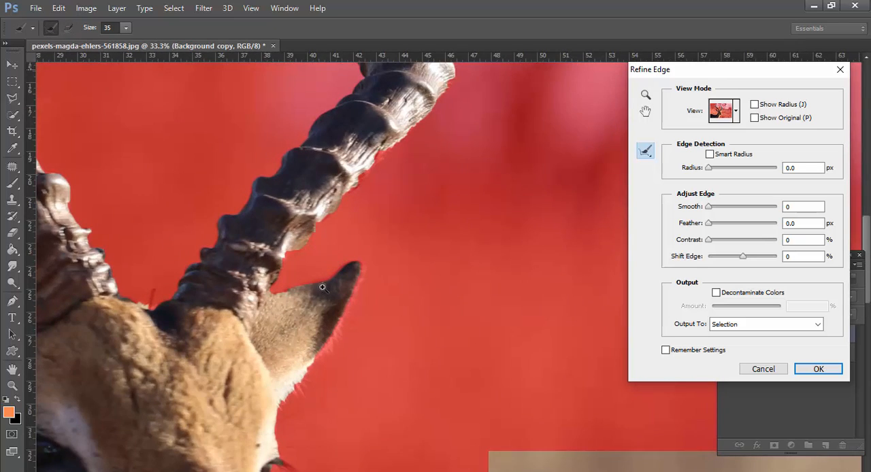
{"action": "left_click", "coordinate": [322, 248]}
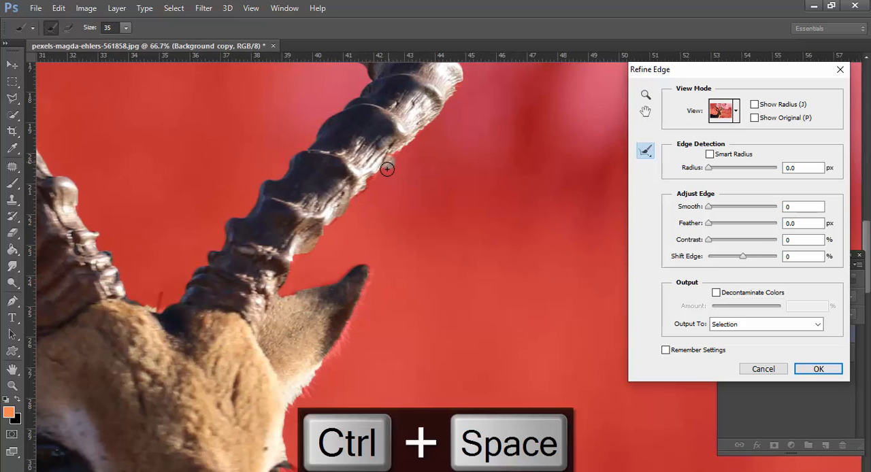
{"action": "left_click_drag", "start_coordinate": [391, 157], "coordinate": [358, 187]}
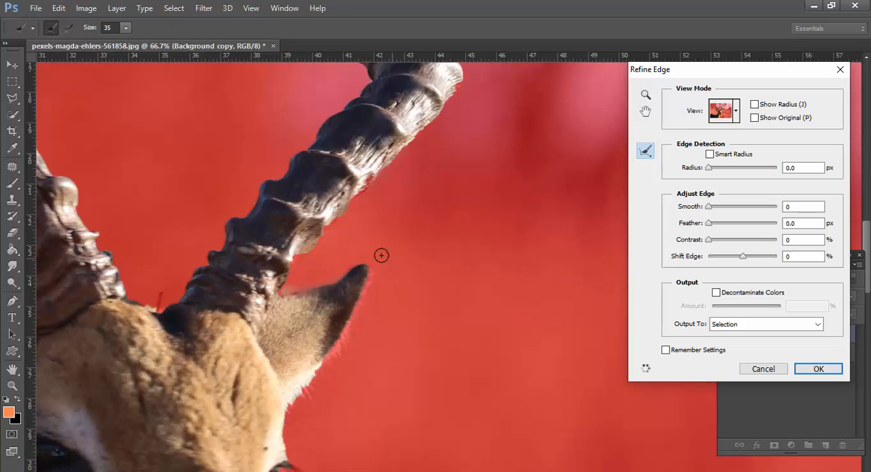
Refine the upper edge of the right ear beside the horn with a 10 px Refine Radius brush
{"action": "left_click", "coordinate": [353, 254], "text": "ctrl"}
{"action": "left_click", "coordinate": [352, 255], "text": "ctrl"}
{"action": "left_click_drag", "start_coordinate": [368, 304], "coordinate": [376, 223]}
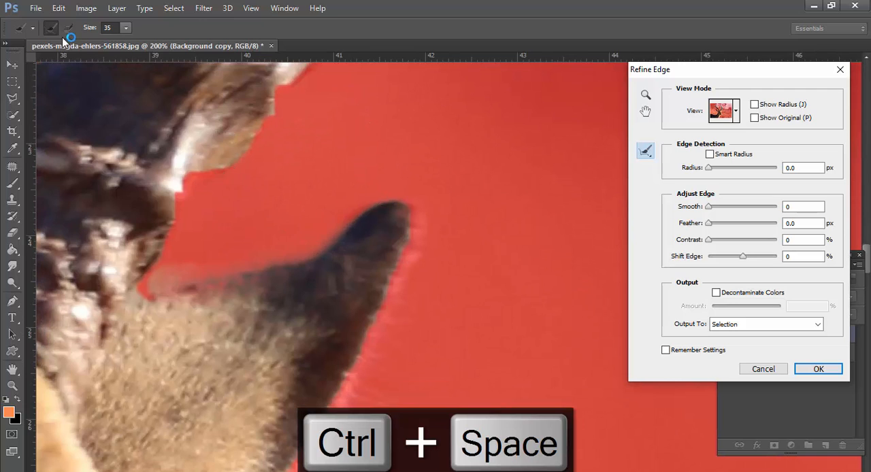
{"action": "key", "text": "bracketleft"}
{"action": "key", "text": "bracketleft"}
{"action": "mouse_move", "coordinate": [228, 284]}
{"action": "left_mouse_down"}
{"action": "mouse_move", "coordinate": [214, 291]}
{"action": "mouse_move", "coordinate": [241, 281]}
{"action": "left_mouse_up"}
{"action": "mouse_move", "coordinate": [300, 271]}
{"action": "left_mouse_down"}
{"action": "mouse_move", "coordinate": [320, 253]}
{"action": "mouse_move", "coordinate": [146, 296]}
{"action": "left_mouse_up"}
{"action": "left_click_drag", "start_coordinate": [321, 266], "coordinate": [322, 264]}
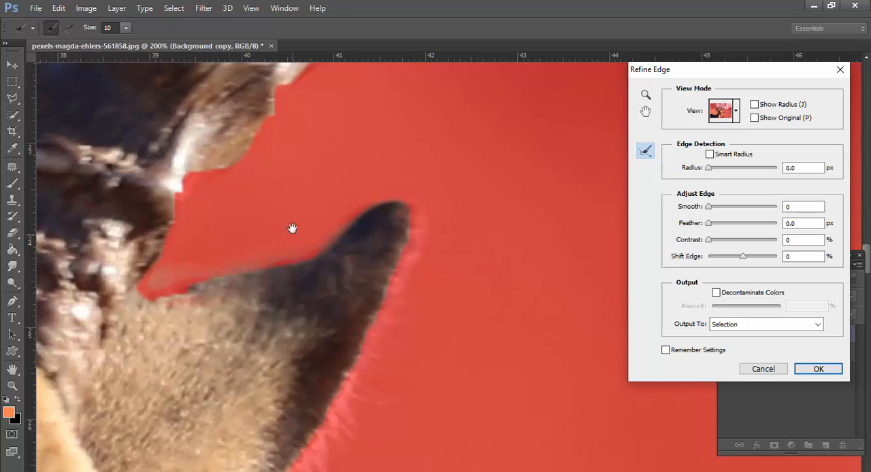
Refine the furry outer edge of the right ear down to its base with a 15 px brush
{"action": "left_click_drag", "start_coordinate": [292, 229], "coordinate": [289, 202]}
{"action": "mouse_move", "coordinate": [412, 184]}
{"action": "left_mouse_down"}
{"action": "mouse_move", "coordinate": [381, 298]}
{"action": "mouse_move", "coordinate": [362, 328]}
{"action": "left_mouse_up"}
{"action": "key", "text": "bracketright"}
{"action": "mouse_move", "coordinate": [378, 286]}
{"action": "left_mouse_down"}
{"action": "mouse_move", "coordinate": [392, 324]}
{"action": "mouse_move", "coordinate": [400, 233]}
{"action": "mouse_move", "coordinate": [340, 325]}
{"action": "left_mouse_up"}
{"action": "left_click_drag", "start_coordinate": [415, 302], "coordinate": [481, 222]}
{"action": "mouse_move", "coordinate": [466, 153]}
{"action": "left_mouse_down"}
{"action": "mouse_move", "coordinate": [352, 338]}
{"action": "mouse_move", "coordinate": [341, 399]}
{"action": "left_mouse_up"}
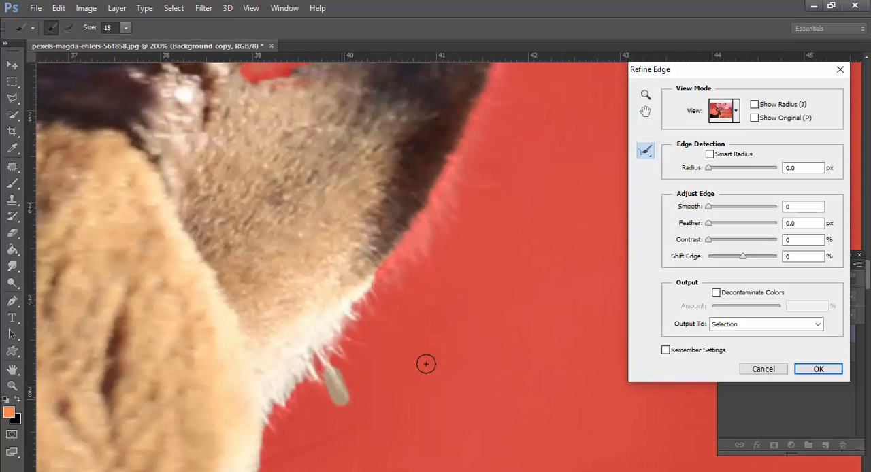
Refine the face edge from below the right ear down past the eyelashes with the 15 px brush
{"action": "left_click_drag", "start_coordinate": [426, 364], "coordinate": [487, 237]}
{"action": "mouse_move", "coordinate": [358, 275]}
{"action": "left_mouse_down"}
{"action": "mouse_move", "coordinate": [329, 340]}
{"action": "mouse_move", "coordinate": [331, 289]}
{"action": "left_mouse_up"}
{"action": "left_click_drag", "start_coordinate": [381, 313], "coordinate": [330, 219]}
{"action": "mouse_move", "coordinate": [274, 227]}
{"action": "left_mouse_down"}
{"action": "mouse_move", "coordinate": [273, 312]}
{"action": "mouse_move", "coordinate": [379, 195]}
{"action": "left_mouse_up"}
{"action": "left_click_drag", "start_coordinate": [271, 265], "coordinate": [296, 385]}
{"action": "left_click_drag", "start_coordinate": [338, 359], "coordinate": [379, 230]}
{"action": "mouse_move", "coordinate": [275, 330]}
{"action": "left_mouse_down"}
{"action": "mouse_move", "coordinate": [387, 285]}
{"action": "mouse_move", "coordinate": [422, 217]}
{"action": "left_mouse_up"}
{"action": "left_click_drag", "start_coordinate": [307, 222], "coordinate": [308, 396]}
{"action": "left_click_drag", "start_coordinate": [361, 344], "coordinate": [345, 226]}
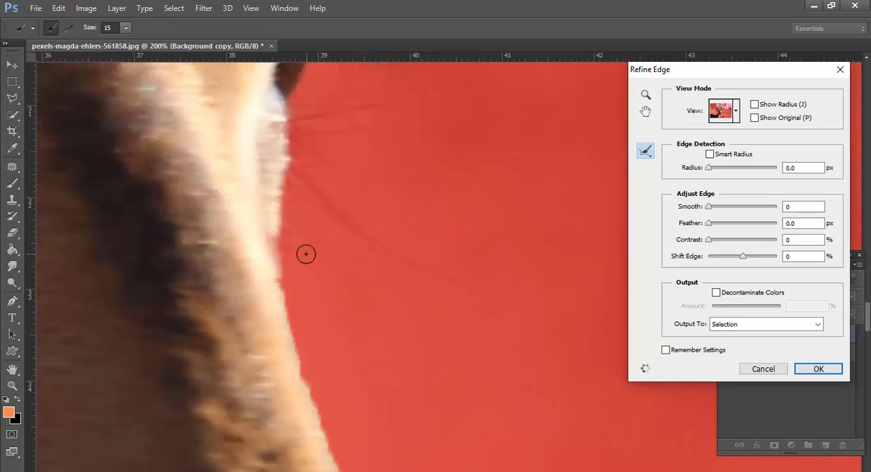
Refine the edge along the bridge of the nose and around the muzzle, increasing the brush size to 20
{"action": "mouse_move", "coordinate": [277, 243]}
{"action": "left_mouse_down"}
{"action": "mouse_move", "coordinate": [301, 366]}
{"action": "mouse_move", "coordinate": [281, 289]}
{"action": "left_mouse_up"}
{"action": "left_click_drag", "start_coordinate": [348, 400], "coordinate": [350, 247]}
{"action": "left_click_drag", "start_coordinate": [338, 309], "coordinate": [390, 429]}
{"action": "left_click", "coordinate": [357, 245], "text": "alt"}
{"action": "left_click", "coordinate": [357, 245], "text": "alt"}
{"action": "key", "text": "bracketright"}
{"action": "left_click_drag", "start_coordinate": [330, 197], "coordinate": [379, 342]}
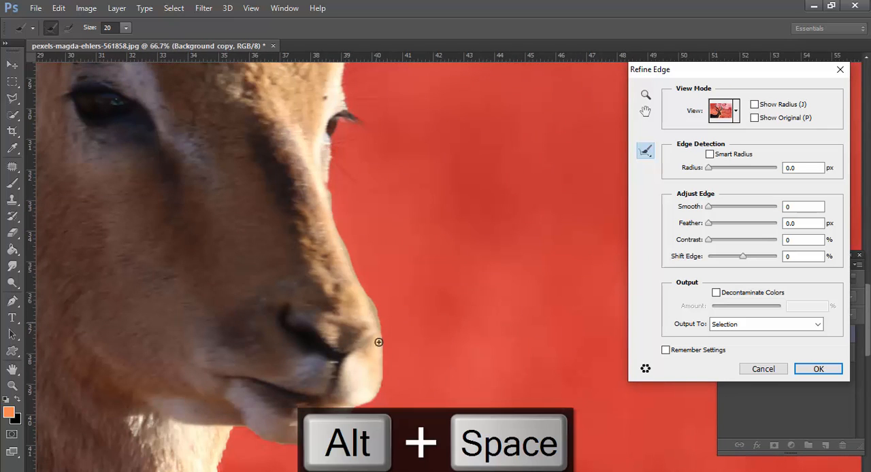
Refine the selection edge under the chin and down the front of the neck
{"action": "left_click_drag", "start_coordinate": [254, 435], "coordinate": [235, 433]}
{"action": "left_click", "coordinate": [358, 266], "text": "alt"}
{"action": "left_click_drag", "start_coordinate": [358, 267], "coordinate": [446, 81]}
{"action": "left_click_drag", "start_coordinate": [383, 171], "coordinate": [348, 260]}
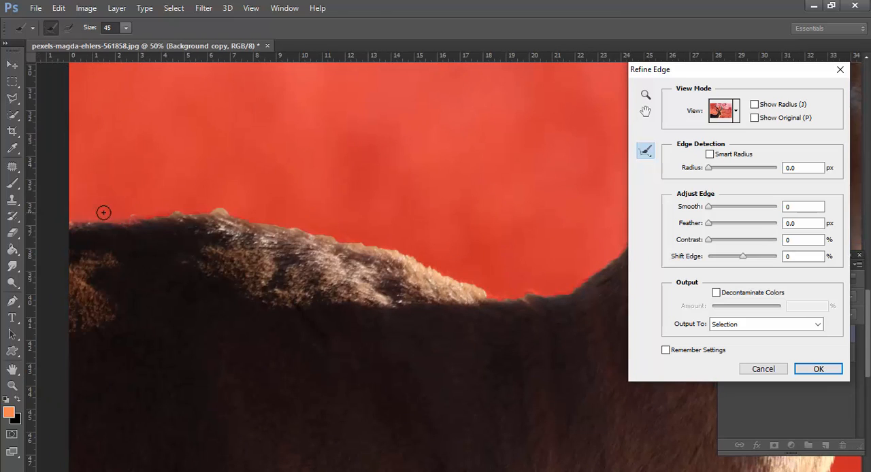
Refine the fur edge along the back and the rear of the neck with a 50 px brush
{"action": "key", "text": "bracketright"}
{"action": "mouse_move", "coordinate": [104, 213]}
{"action": "left_mouse_down"}
{"action": "mouse_move", "coordinate": [303, 222]}
{"action": "mouse_move", "coordinate": [486, 307]}
{"action": "left_mouse_up"}
{"action": "left_click_drag", "start_coordinate": [259, 284], "coordinate": [399, 252]}
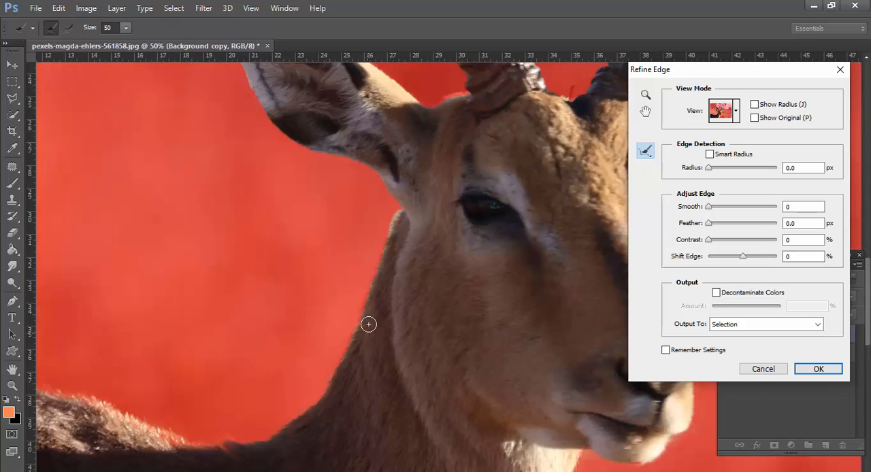
{"action": "left_click_drag", "start_coordinate": [360, 325], "coordinate": [395, 211]}
Refine the fur edge around the left ear and switch to the Erase Refinements brush
{"action": "left_click_drag", "start_coordinate": [478, 247], "coordinate": [457, 386]}
{"action": "mouse_move", "coordinate": [379, 342]}
{"action": "left_mouse_down"}
{"action": "mouse_move", "coordinate": [251, 263]}
{"action": "mouse_move", "coordinate": [199, 150]}
{"action": "left_mouse_up"}
{"action": "key", "text": "shift+e"}
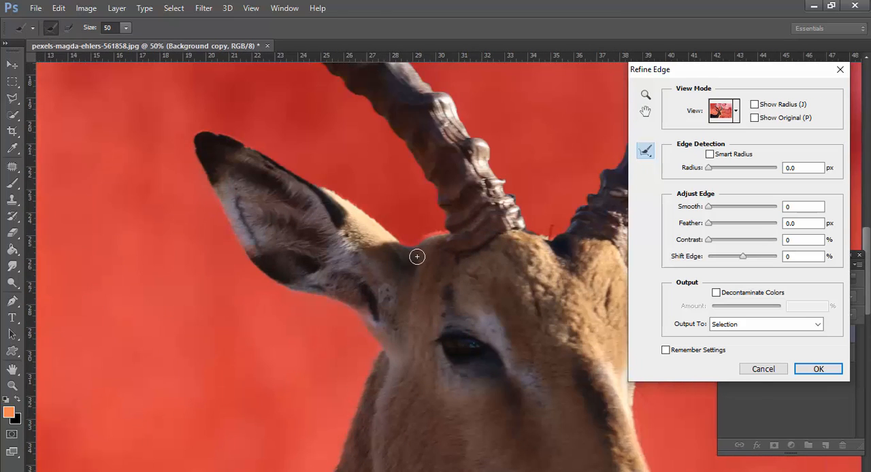
{"action": "key", "text": "alt+space"}
{"action": "left_click", "coordinate": [414, 188], "text": "alt"}
{"action": "left_click", "coordinate": [402, 191], "text": "alt"}
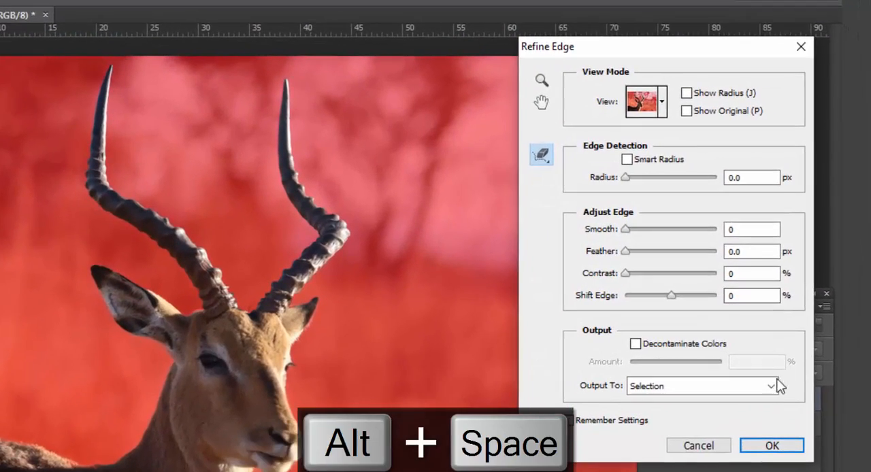
Output the refined antelope selection as a layer mask and apply the Refine Edge settings
{"action": "left_click", "coordinate": [791, 359]}
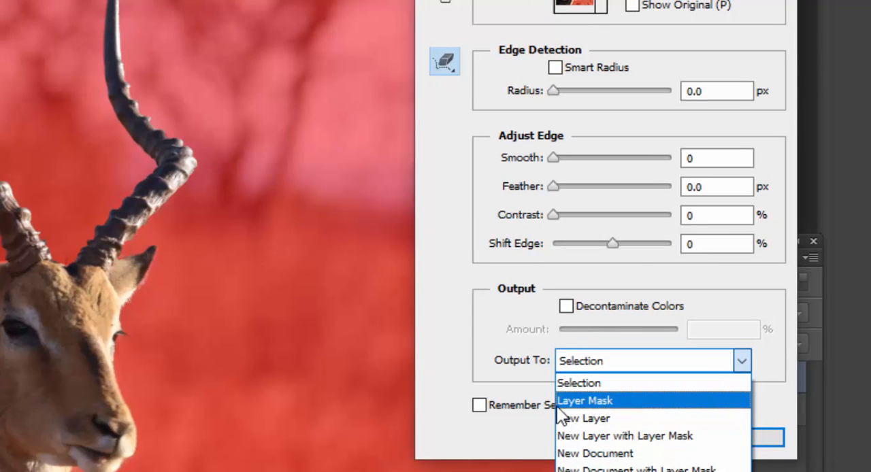
{"action": "left_click", "coordinate": [583, 401]}
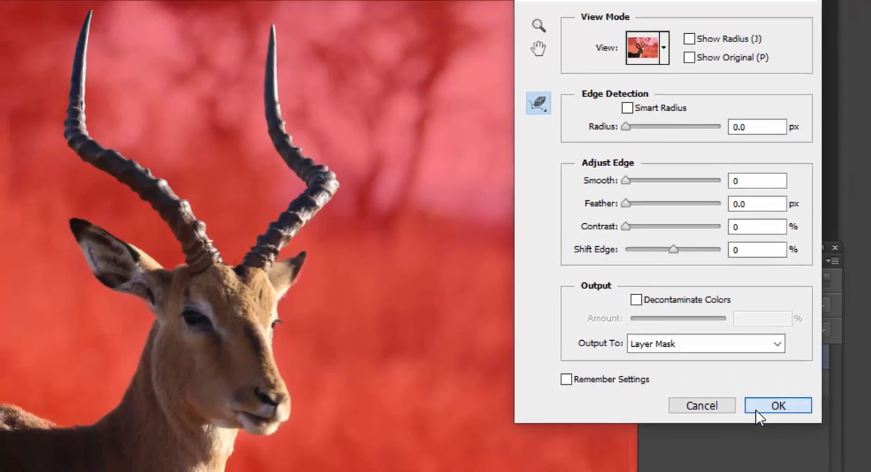
{"action": "left_click", "coordinate": [758, 410]}
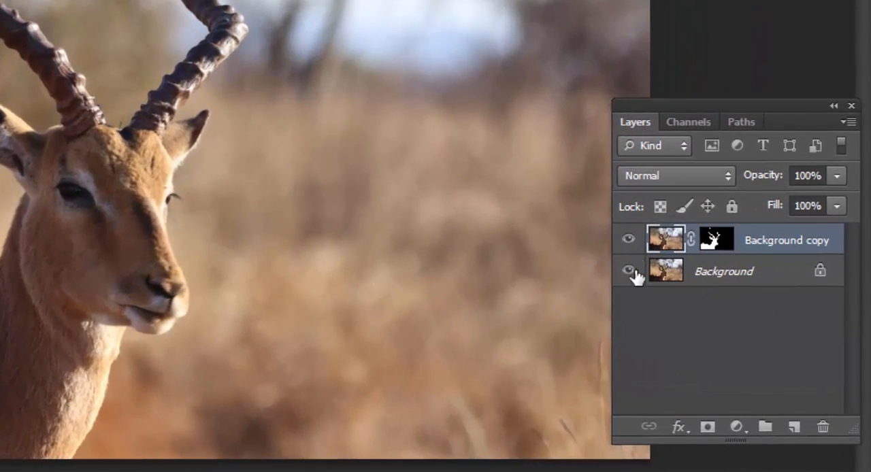
Hide the original Background layer and check the cutout by toggling the visibility of both layers
{"action": "left_click", "coordinate": [728, 353]}
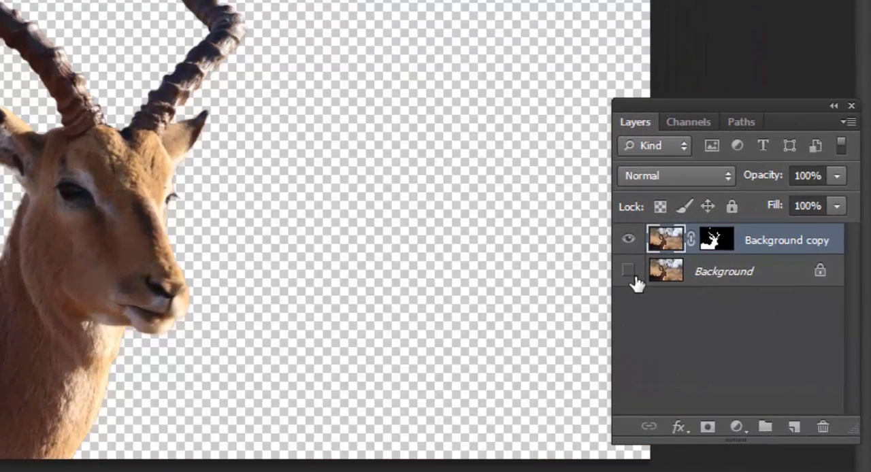
{"action": "left_click", "coordinate": [628, 271]}
{"action": "left_click", "coordinate": [628, 271]}
{"action": "left_click", "coordinate": [628, 238]}
{"action": "left_click", "coordinate": [628, 238]}
Apply the layer mask on Background copy permanently and duplicate the cutout layer
{"action": "right_click", "coordinate": [727, 239]}
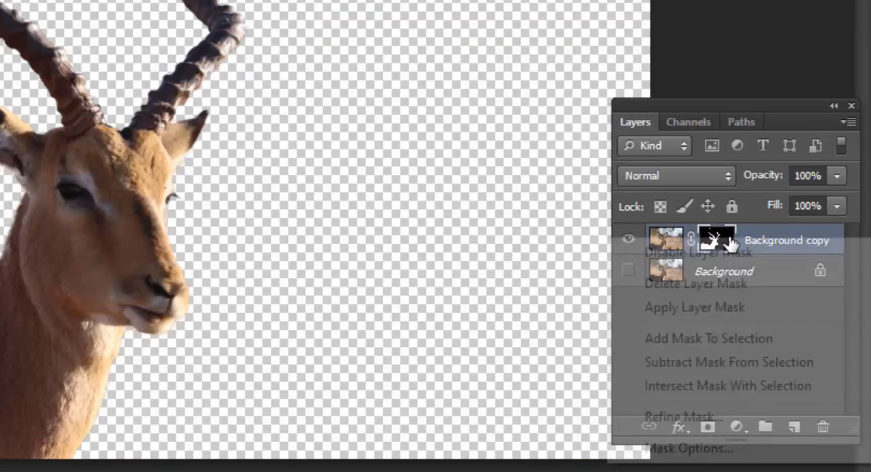
{"action": "left_click", "coordinate": [687, 308]}
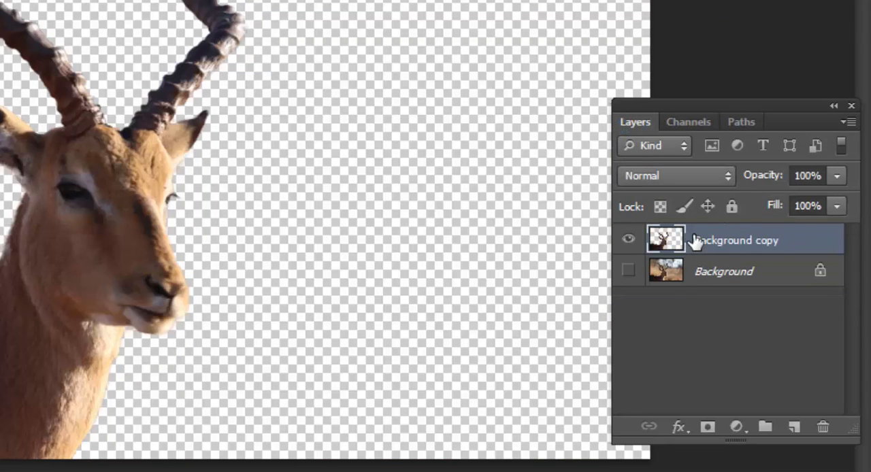
{"action": "key", "text": "ctrl+j"}
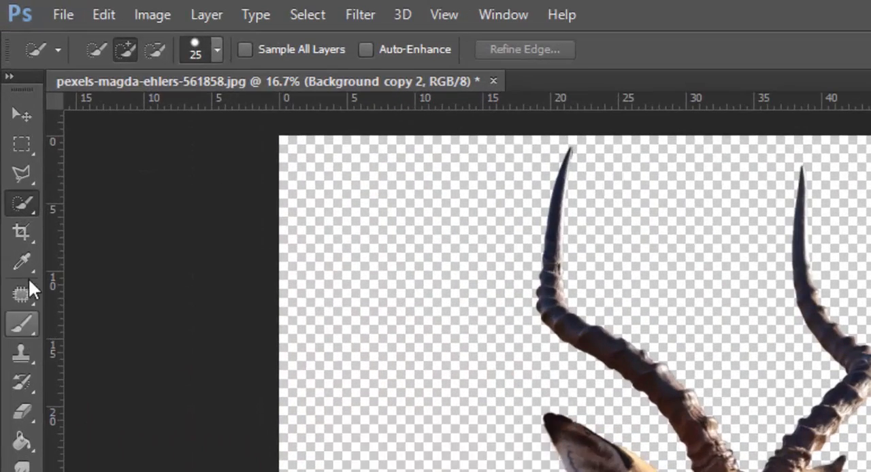
Select both horns with the Polygonal Lasso, following their base on the forehead and passing loosely around their tips
{"action": "left_click", "coordinate": [29, 198]}
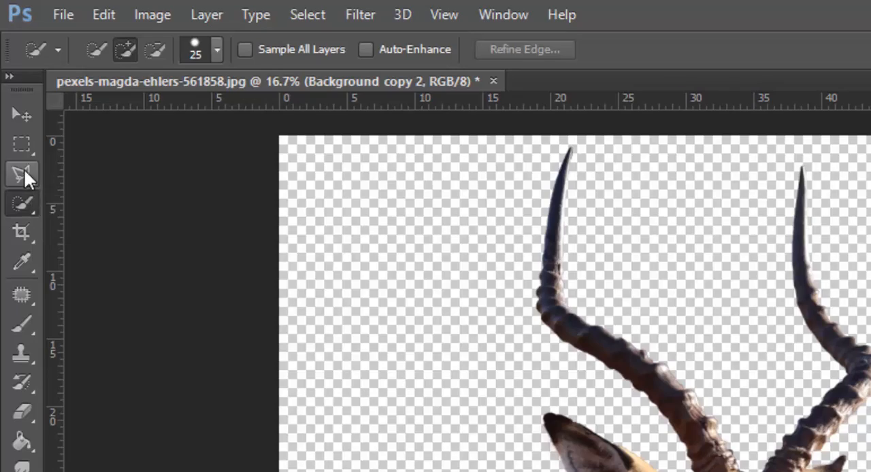
{"action": "left_click", "coordinate": [23, 172]}
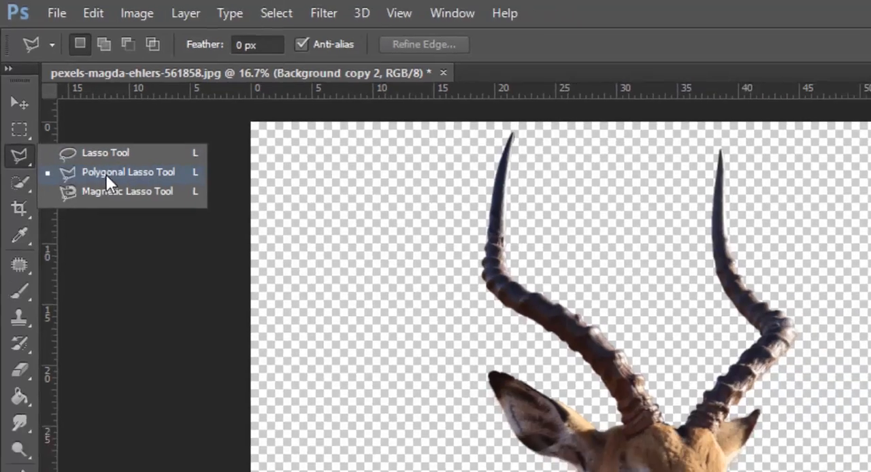
{"action": "left_click", "coordinate": [113, 193]}
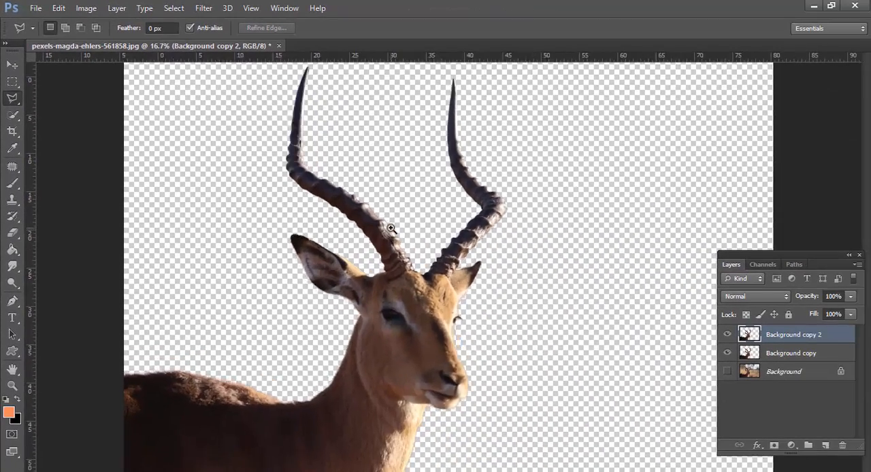
{"action": "left_click", "coordinate": [391, 228], "text": "ctrl"}
{"action": "left_click", "coordinate": [391, 228], "text": "ctrl"}
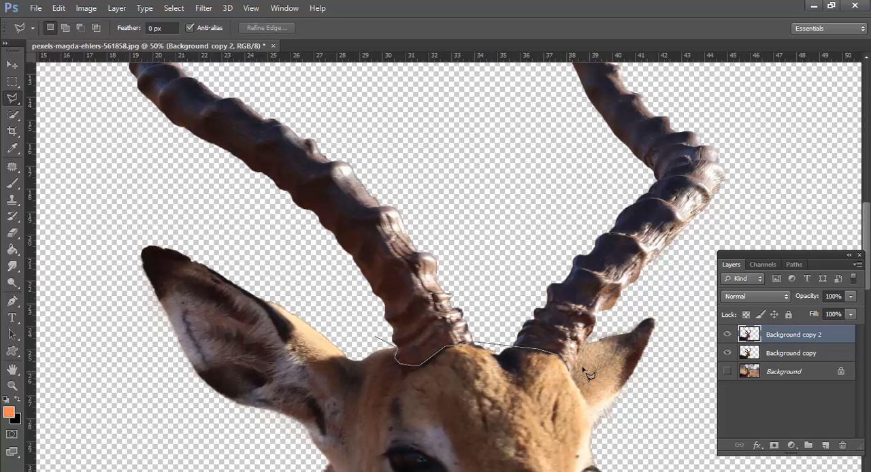
{"action": "left_click", "coordinate": [652, 291], "text": "alt"}
{"action": "left_click", "coordinate": [689, 269]}
{"action": "left_click", "coordinate": [730, 192]}
{"action": "left_click", "coordinate": [721, 142]}
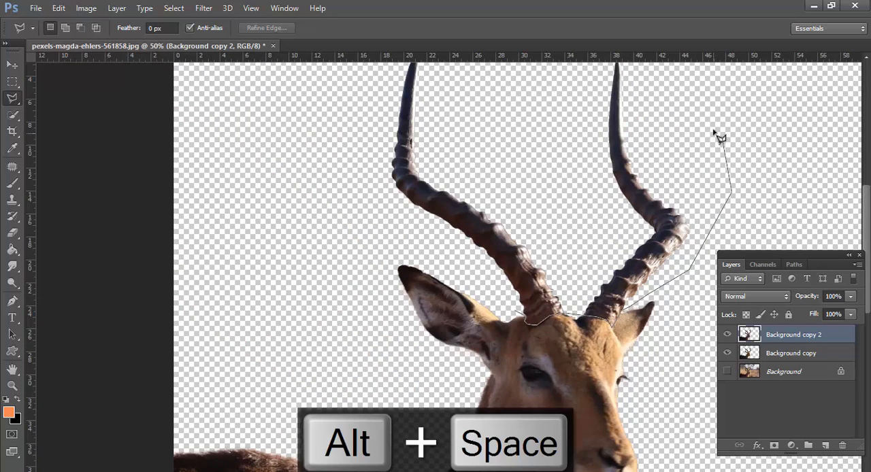
{"action": "left_click", "coordinate": [712, 121], "text": "alt"}
{"action": "left_click", "coordinate": [485, 98]}
{"action": "left_click", "coordinate": [324, 113]}
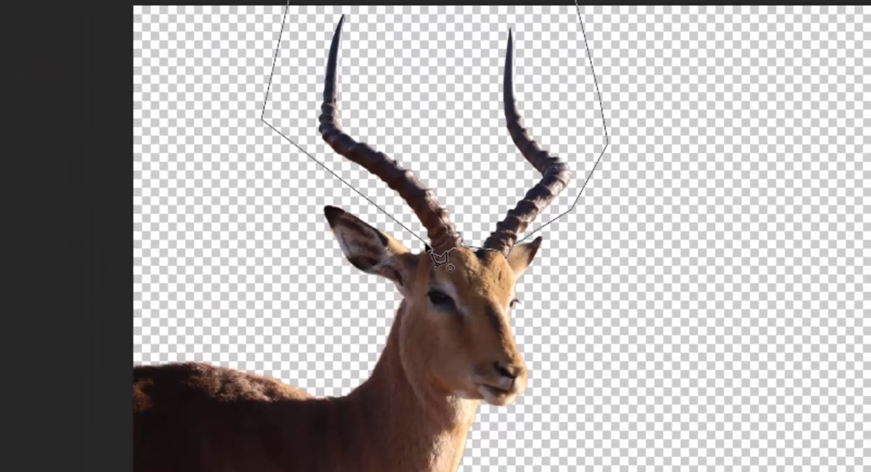
{"action": "left_click", "coordinate": [439, 230]}
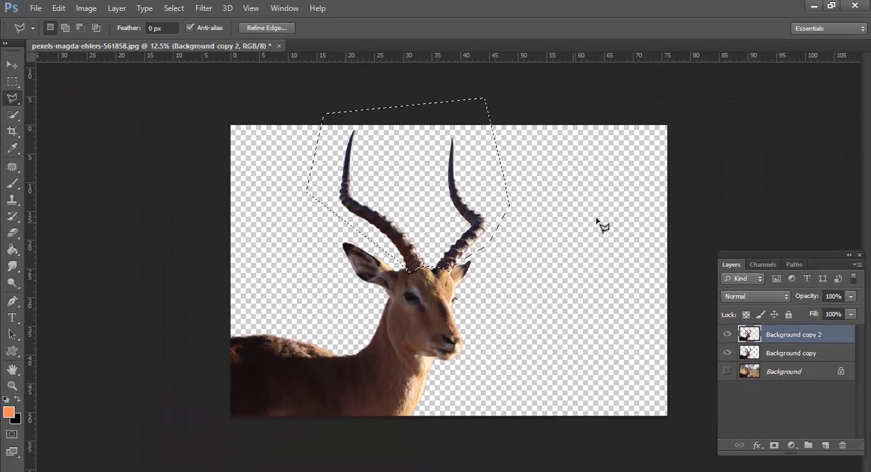
Mask Background copy 2 to the horns with Background copy hidden, and bake in the mask by converting to a smart object and rasterizing
{"action": "left_click", "coordinate": [774, 445]}
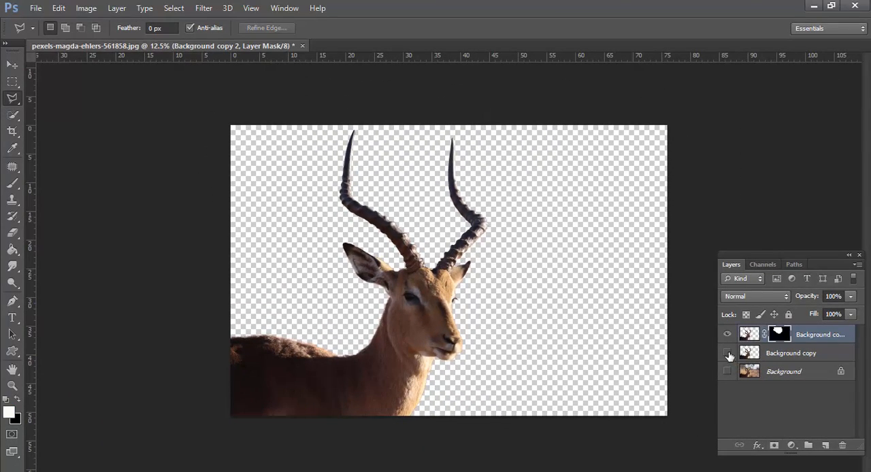
{"action": "left_click", "coordinate": [727, 353]}
{"action": "right_click", "coordinate": [810, 334]}
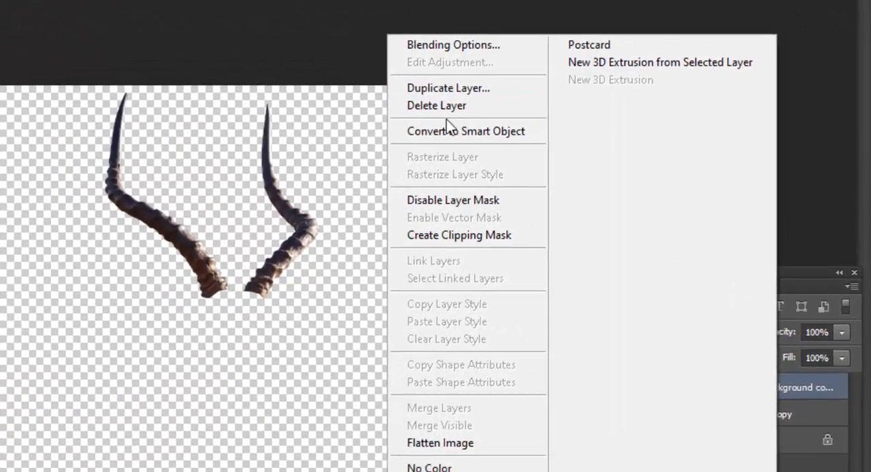
{"action": "left_click", "coordinate": [447, 127]}
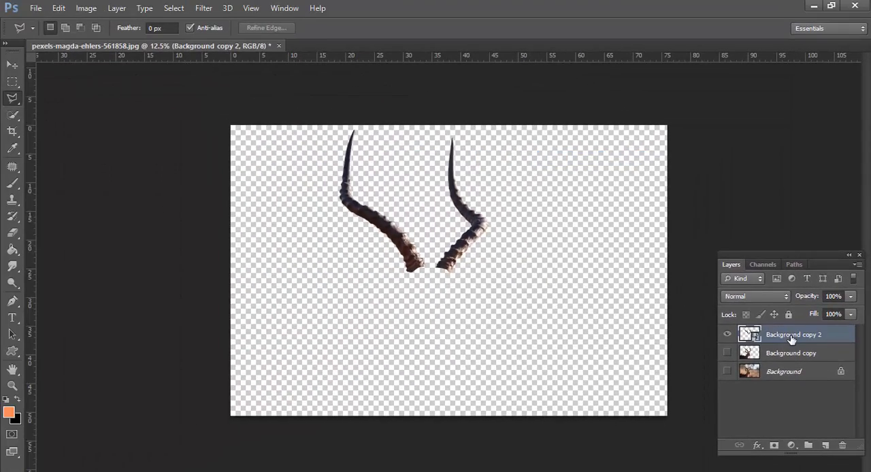
{"action": "right_click", "coordinate": [792, 335]}
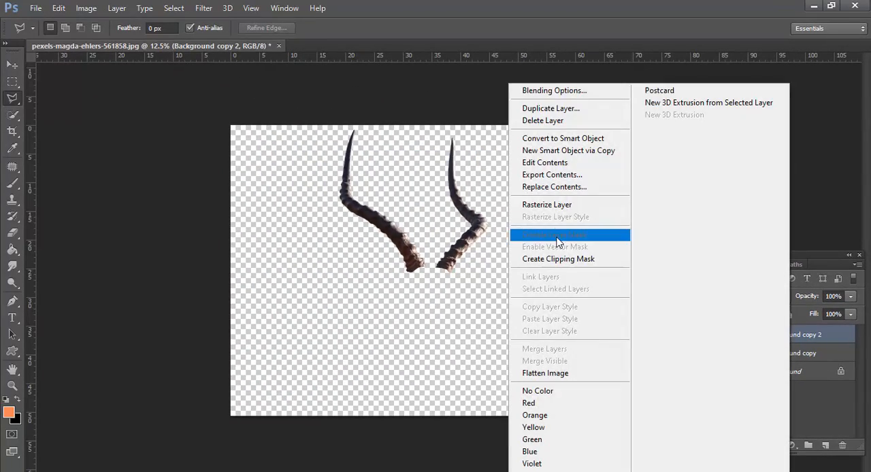
{"action": "left_click", "coordinate": [551, 206]}
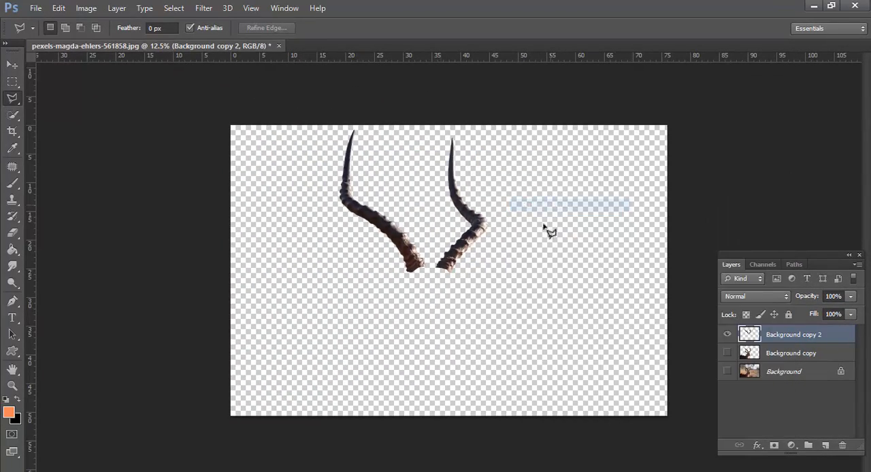
Show the Background copy and Background layers again and duplicate the isolated horns layer
{"action": "left_click", "coordinate": [728, 353]}
{"action": "left_click", "coordinate": [727, 371]}
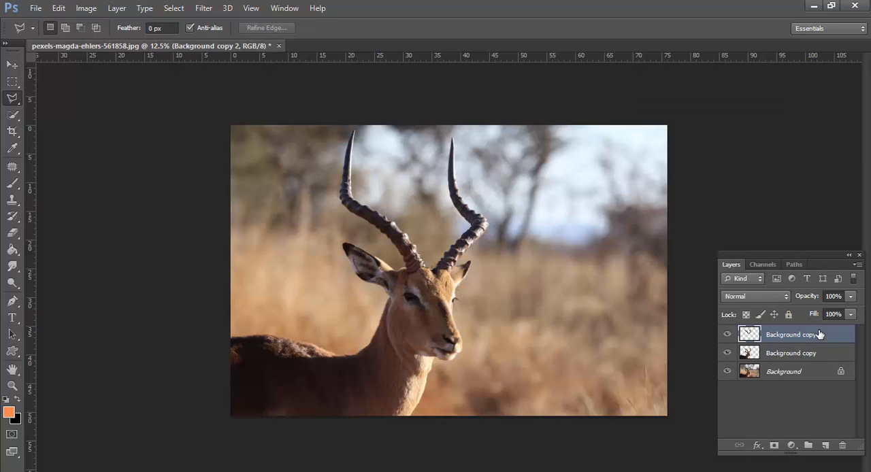
{"action": "key", "text": "ctrl+j"}
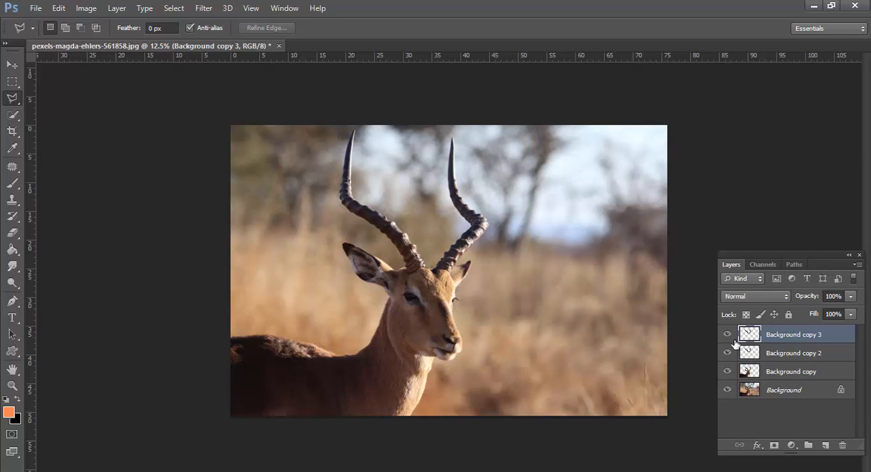
Duplicate the original Background layer beneath the antelope cutout
{"action": "left_click", "coordinate": [769, 393]}
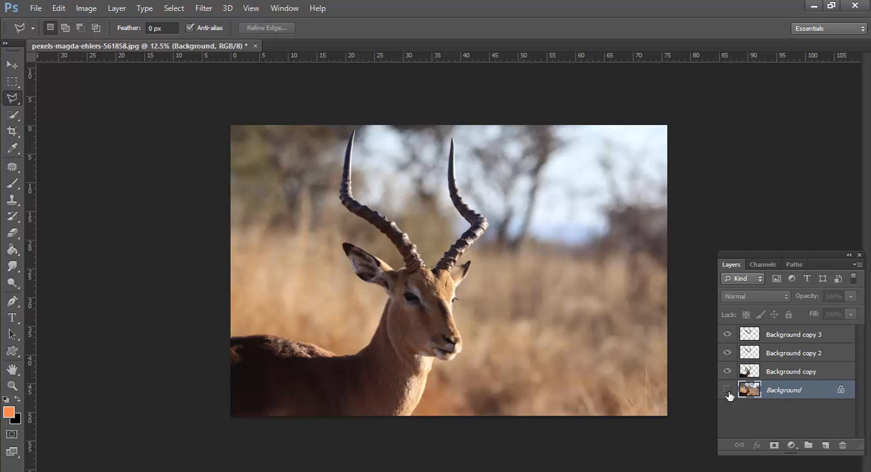
{"action": "left_click", "coordinate": [727, 391]}
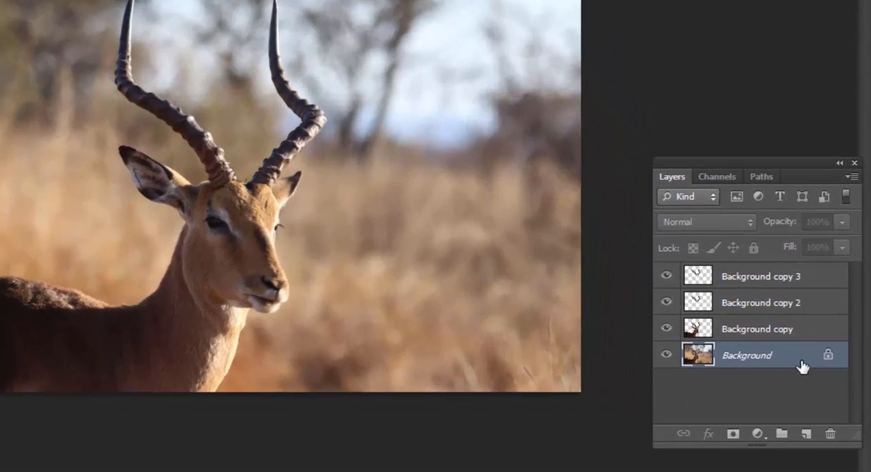
{"action": "left_click_drag", "start_coordinate": [818, 393], "coordinate": [819, 402]}
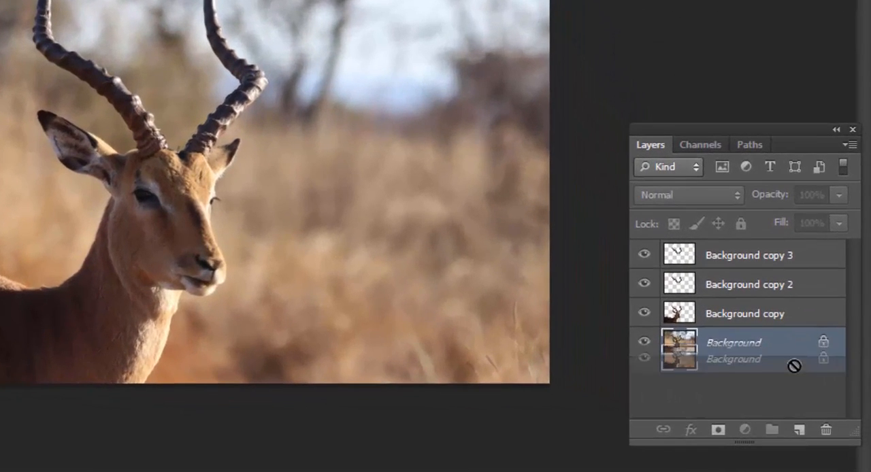
{"action": "left_click_drag", "start_coordinate": [794, 366], "coordinate": [799, 429]}
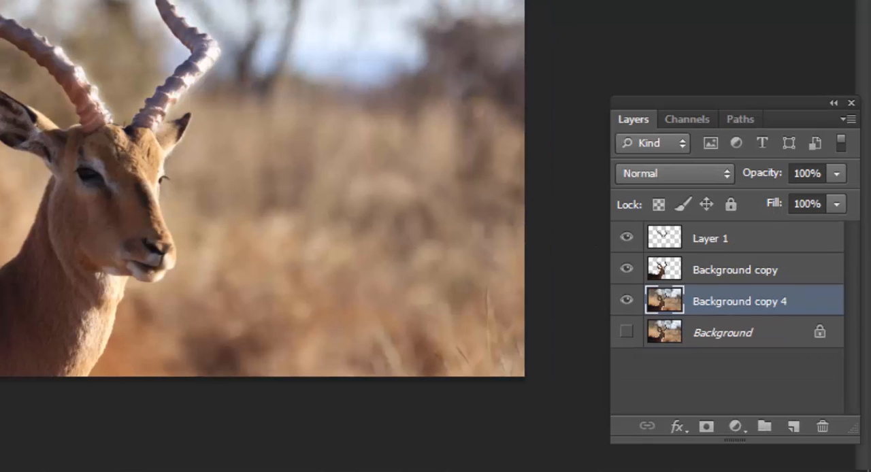
Add a Color Lookup adjustment above Background copy 4 using the Moonlight.3DL 3DLUT file
{"action": "left_click", "coordinate": [734, 436]}
{"action": "left_click", "coordinate": [740, 293]}
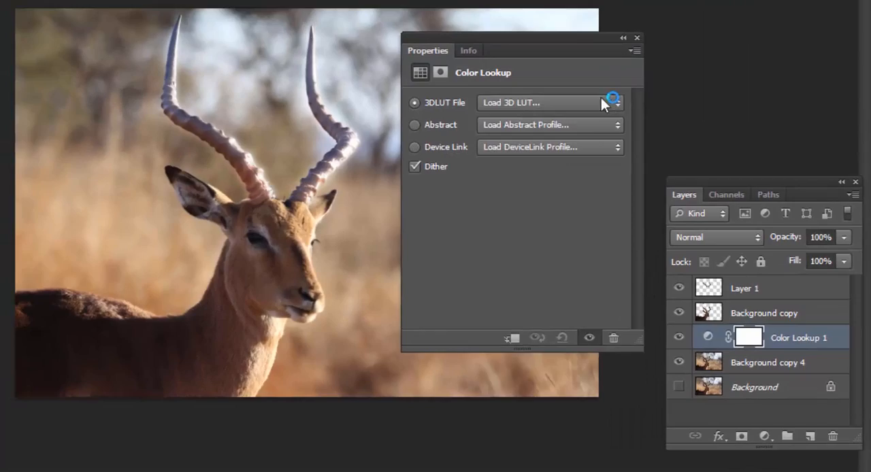
{"action": "left_click", "coordinate": [601, 99]}
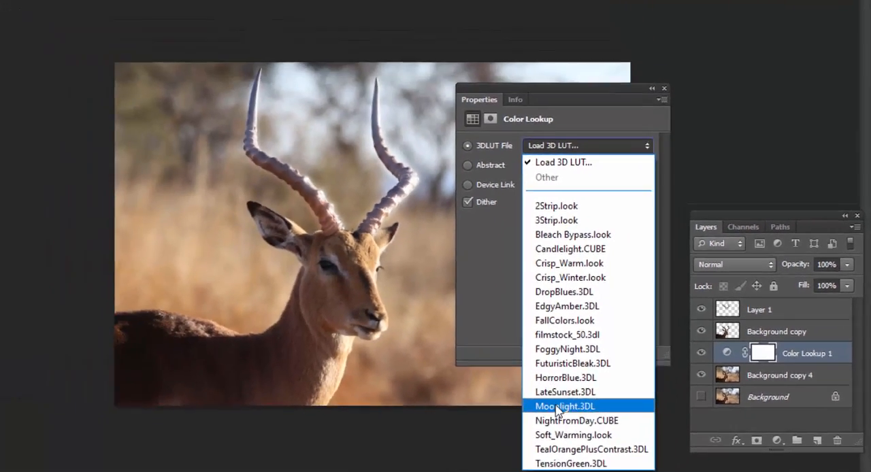
{"action": "left_click", "coordinate": [558, 406]}
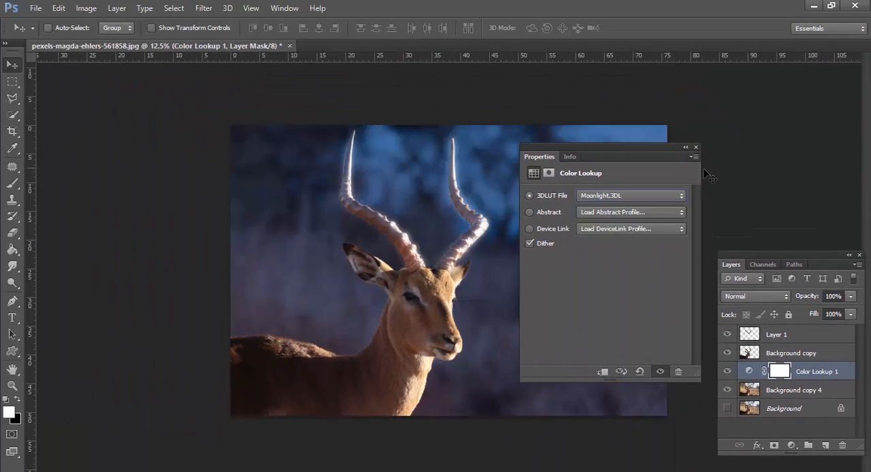
{"action": "left_click", "coordinate": [695, 147]}
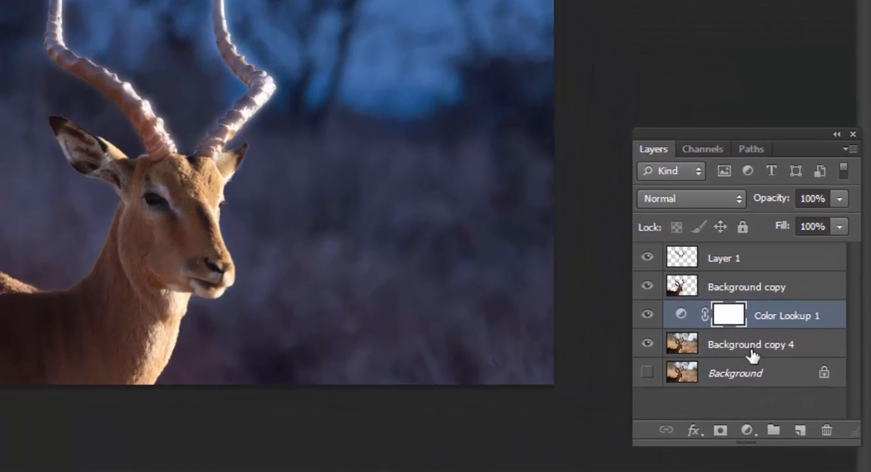
Add a Curves adjustment directly above Background copy 4 and move its black point inward to about 40% of the input range
{"action": "left_click", "coordinate": [752, 354]}
{"action": "left_click", "coordinate": [747, 430]}
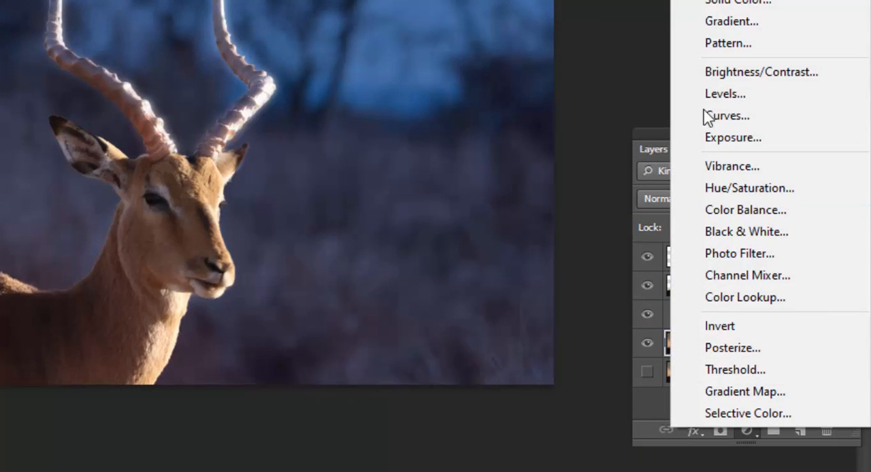
{"action": "left_click", "coordinate": [722, 112]}
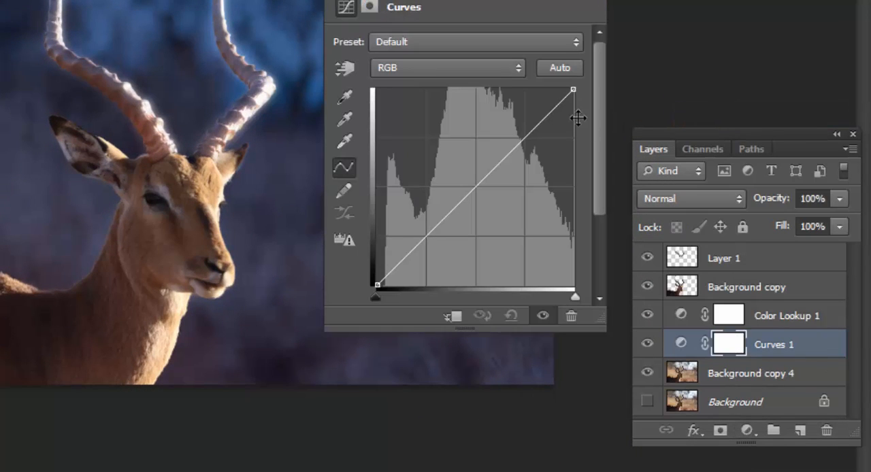
{"action": "left_click_drag", "start_coordinate": [375, 297], "coordinate": [449, 297]}
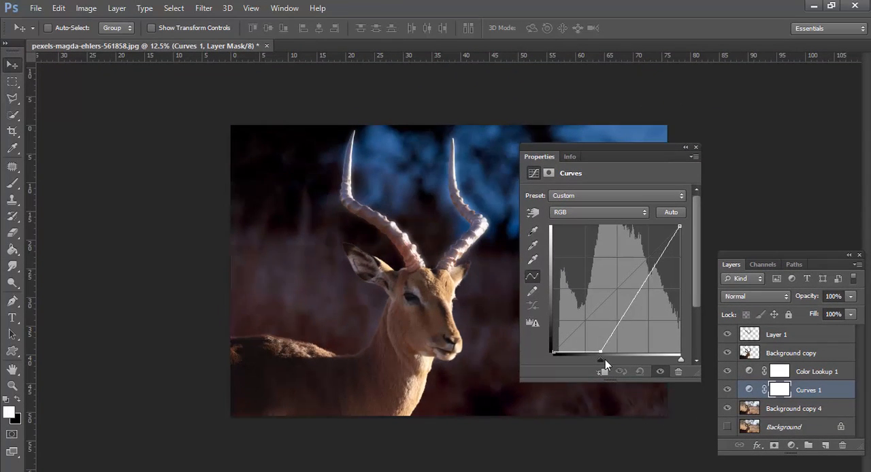
{"action": "mouse_move", "coordinate": [605, 359]}
{"action": "left_mouse_down"}
{"action": "mouse_move", "coordinate": [627, 360]}
{"action": "mouse_move", "coordinate": [607, 359]}
{"action": "left_mouse_up"}
{"action": "left_click", "coordinate": [693, 147]}
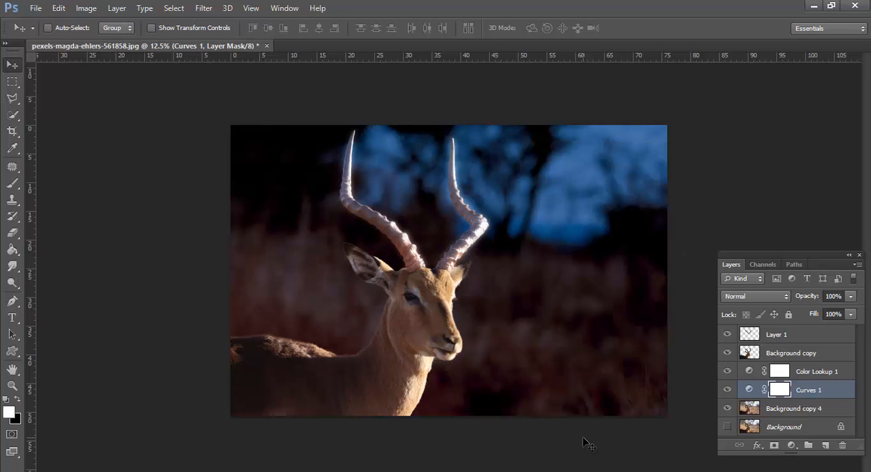
Select Layer 1 and toggle its visibility to compare the horns with and without it
{"action": "left_click", "coordinate": [818, 355]}
{"action": "left_click", "coordinate": [803, 333]}
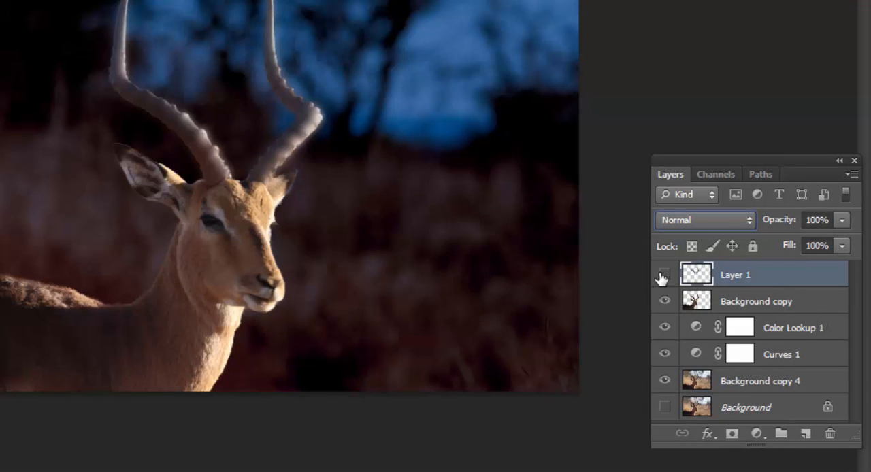
{"action": "left_click", "coordinate": [662, 276]}
{"action": "left_click", "coordinate": [661, 277]}
{"action": "left_click", "coordinate": [662, 276]}
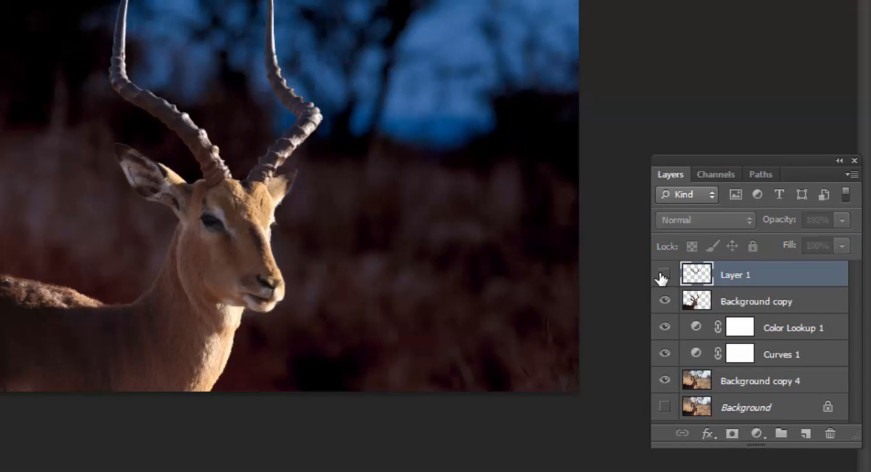
{"action": "left_click", "coordinate": [661, 276]}
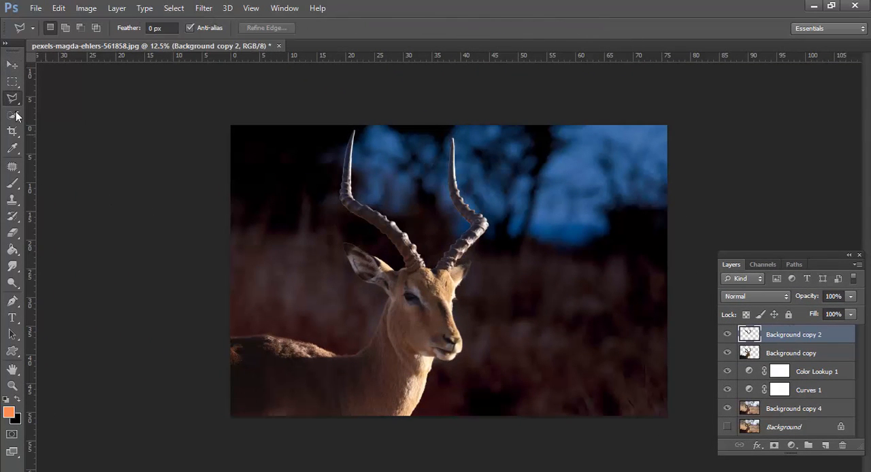
Put the Background copy 2 horns layer into a new layer group
{"action": "left_click", "coordinate": [12, 65]}
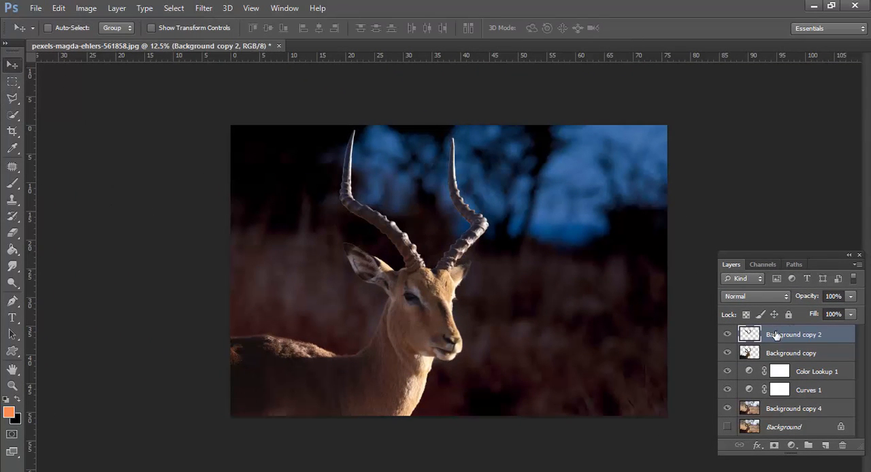
{"action": "key", "text": "ctrl+g"}
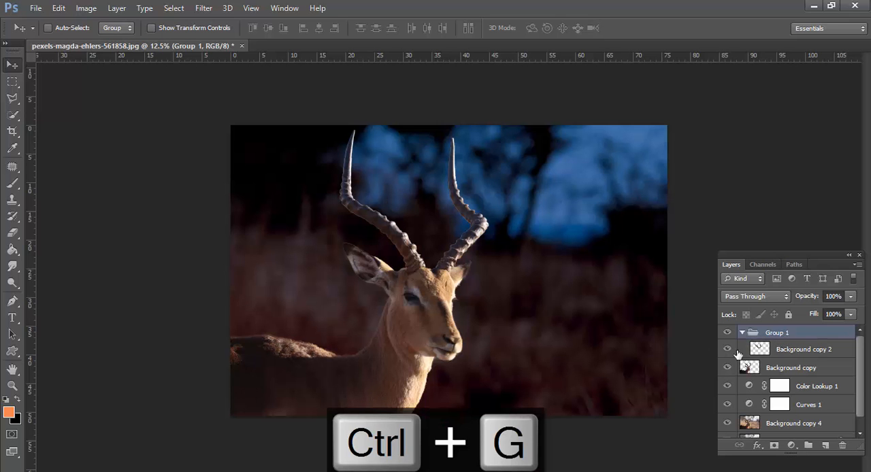
Duplicate the Background copy 2 horns layer inside Group 1 and set the duplicate's blend mode to Linear Dodge (Add)
{"action": "left_click", "coordinate": [739, 350]}
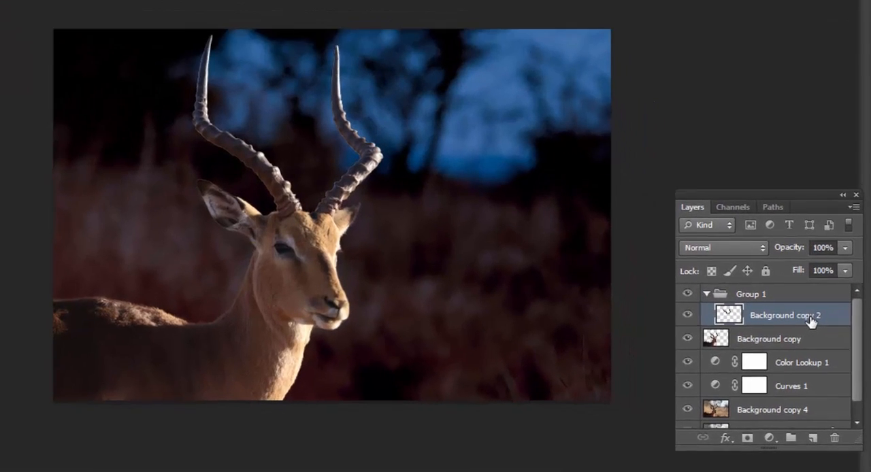
{"action": "key", "text": "ctrl+j"}
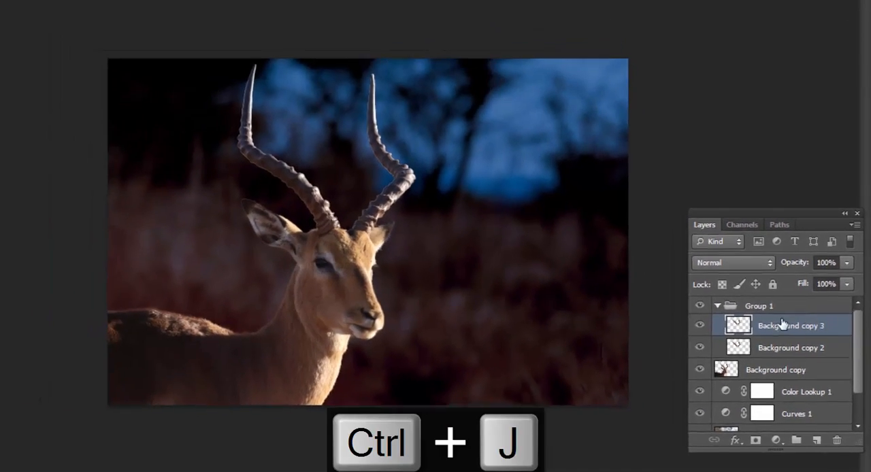
{"action": "left_click", "coordinate": [733, 262]}
{"action": "left_click", "coordinate": [728, 57]}
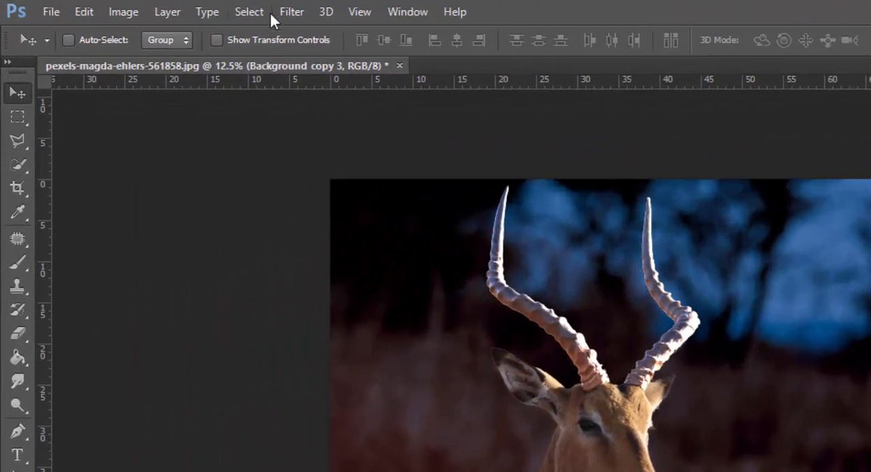
Apply a Gaussian Blur with a radius of 5.1 pixels to the Background copy 3 horns layer
{"action": "left_click", "coordinate": [289, 12]}
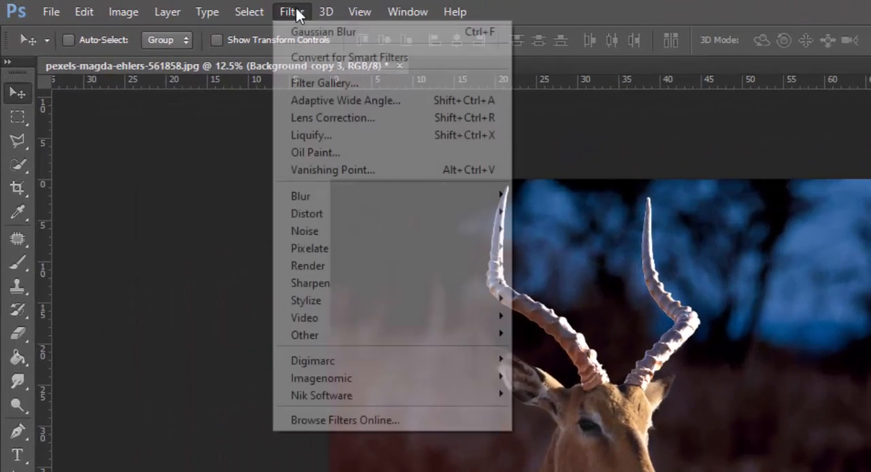
{"action": "mouse_move", "coordinate": [330, 200]}
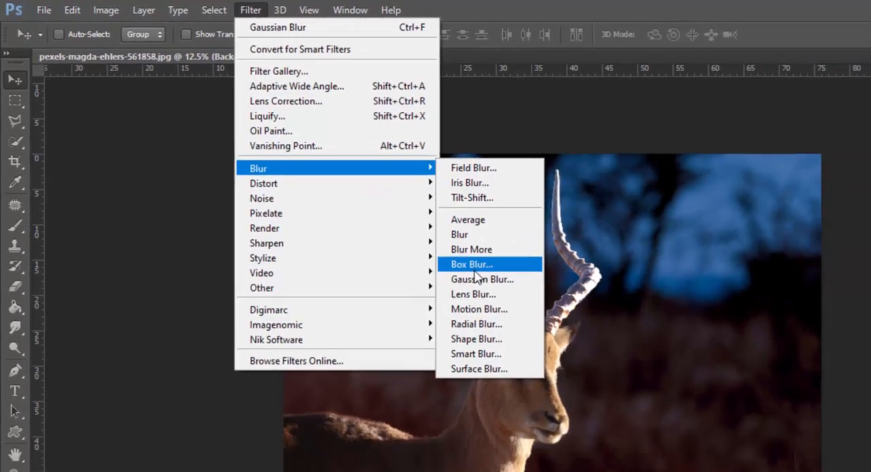
{"action": "left_click", "coordinate": [561, 325]}
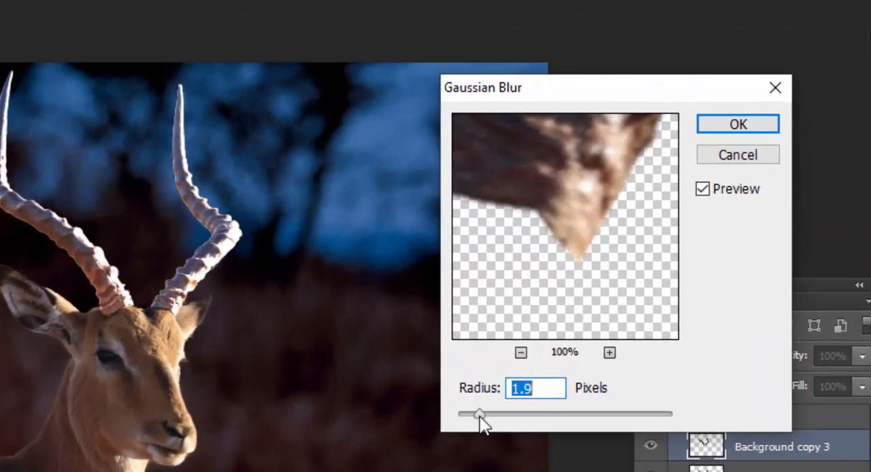
{"action": "mouse_move", "coordinate": [519, 394]}
{"action": "left_mouse_down"}
{"action": "mouse_move", "coordinate": [534, 393]}
{"action": "mouse_move", "coordinate": [526, 394]}
{"action": "left_mouse_up"}
{"action": "left_click_drag", "start_coordinate": [488, 416], "coordinate": [517, 415]}
{"action": "left_click", "coordinate": [59, 245]}
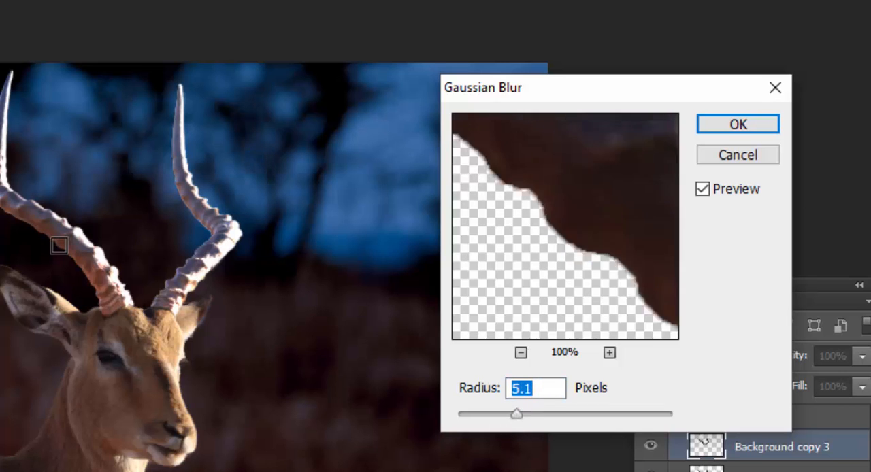
{"action": "left_click_drag", "start_coordinate": [621, 239], "coordinate": [634, 273]}
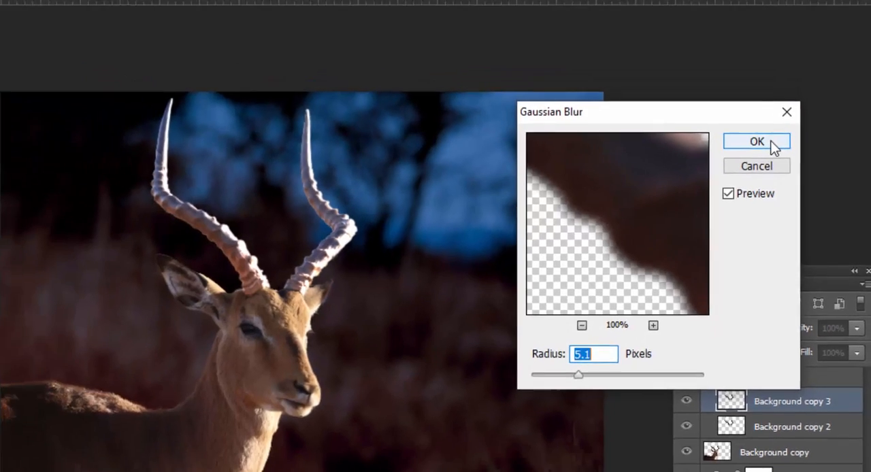
{"action": "left_click", "coordinate": [748, 125]}
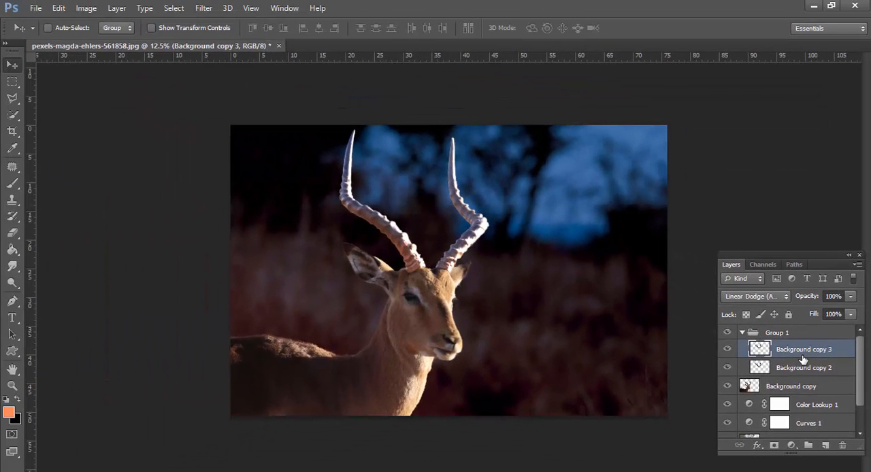
Duplicate the Background copy 3 horns layer and apply a Gaussian Blur with a radius of 29.1 pixels to the duplicate
{"action": "key", "text": "ctrl+j"}
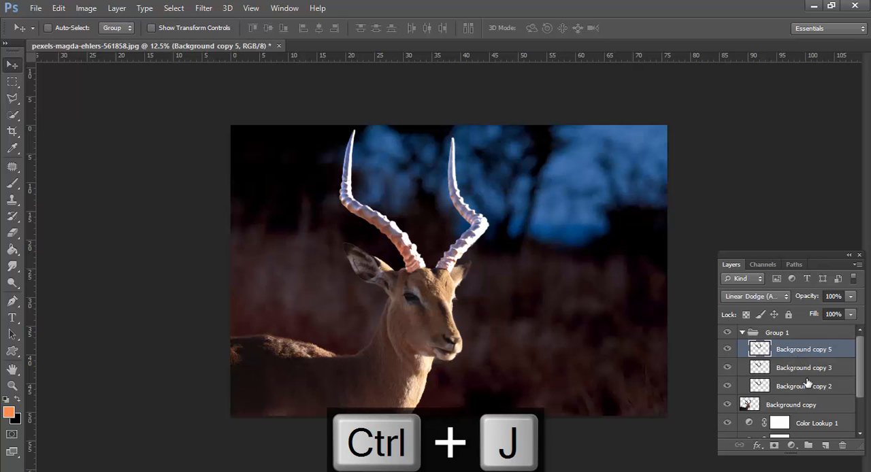
{"action": "left_click", "coordinate": [204, 8]}
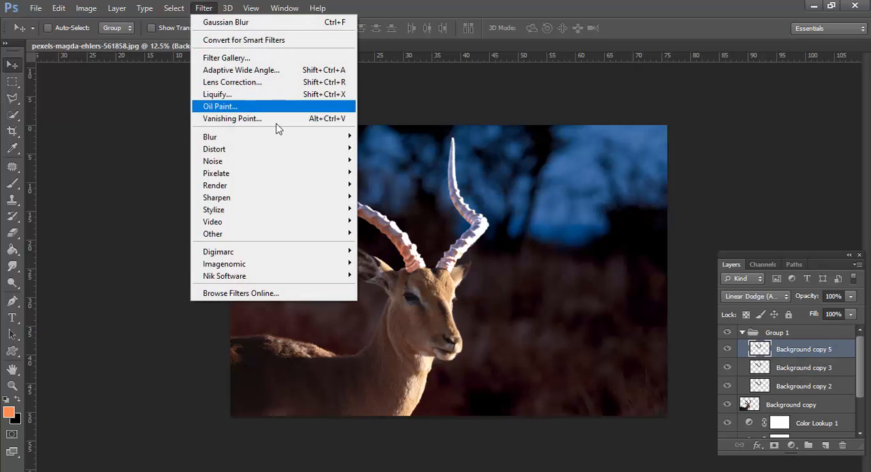
{"action": "mouse_move", "coordinate": [268, 138]}
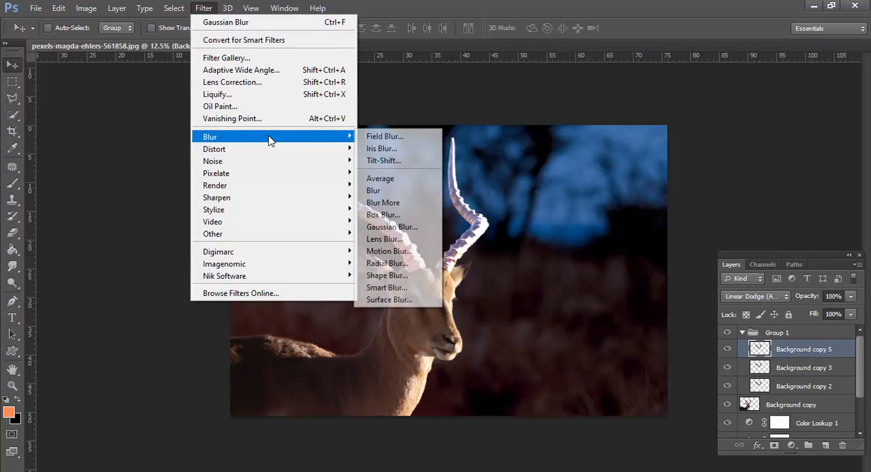
{"action": "left_click", "coordinate": [409, 227]}
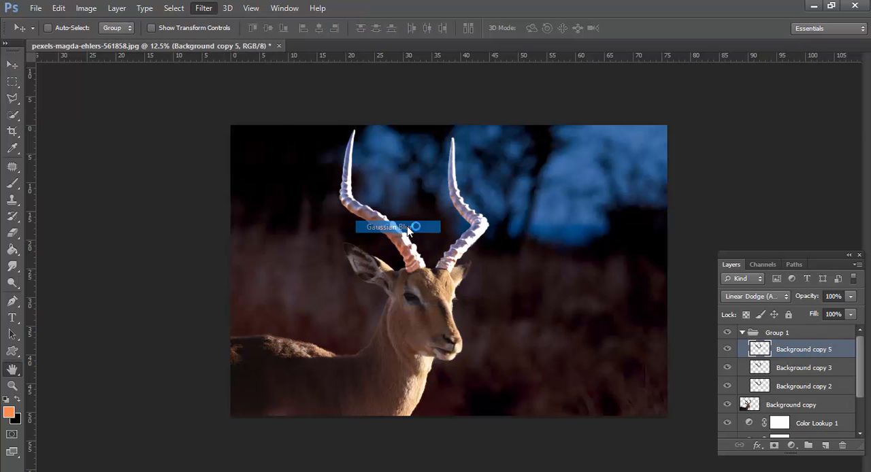
{"action": "left_click", "coordinate": [666, 337]}
{"action": "left_click", "coordinate": [488, 415]}
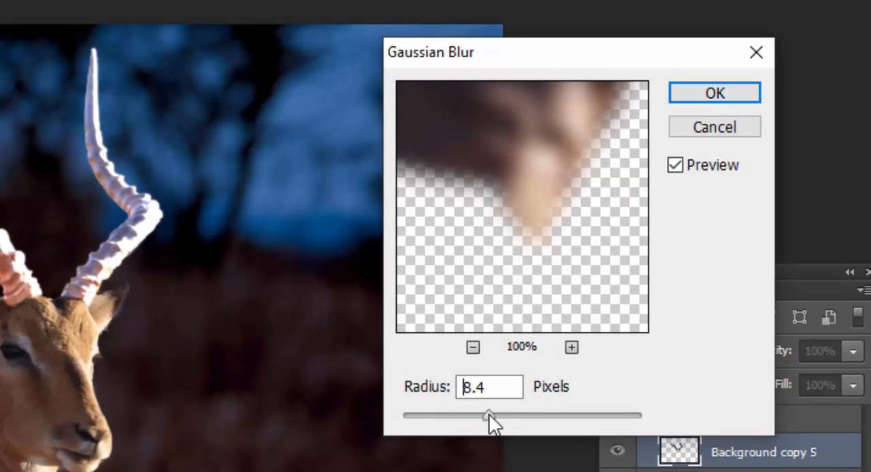
{"action": "left_click", "coordinate": [495, 416]}
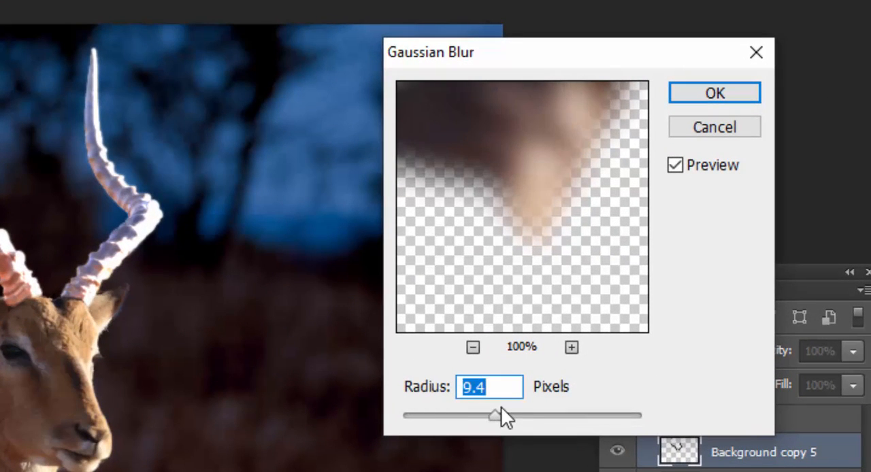
{"action": "left_click", "coordinate": [533, 417]}
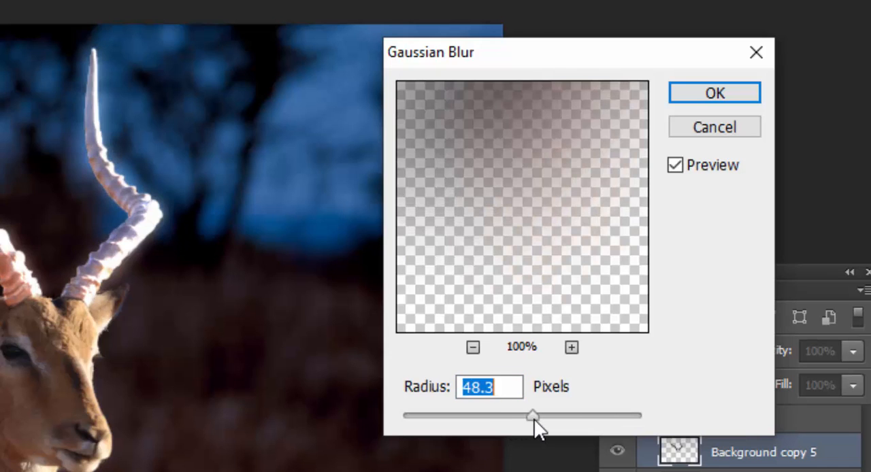
{"action": "left_click", "coordinate": [521, 416]}
{"action": "left_click", "coordinate": [504, 415]}
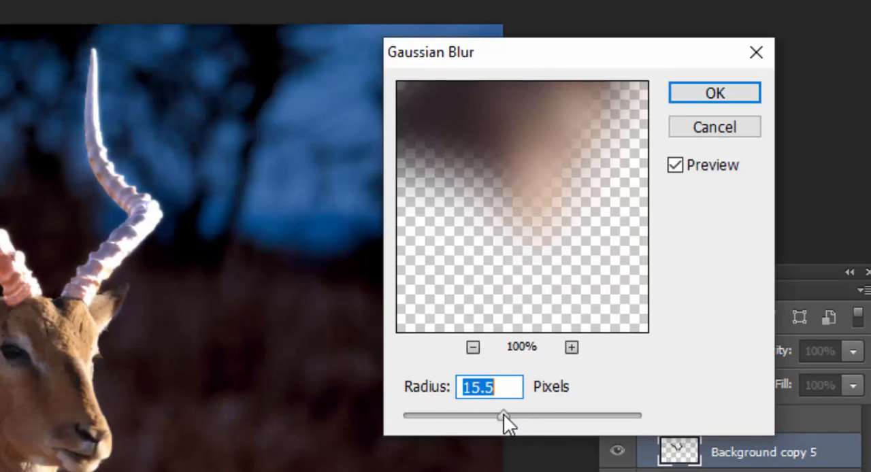
{"action": "left_click", "coordinate": [514, 415]}
{"action": "left_click", "coordinate": [515, 415]}
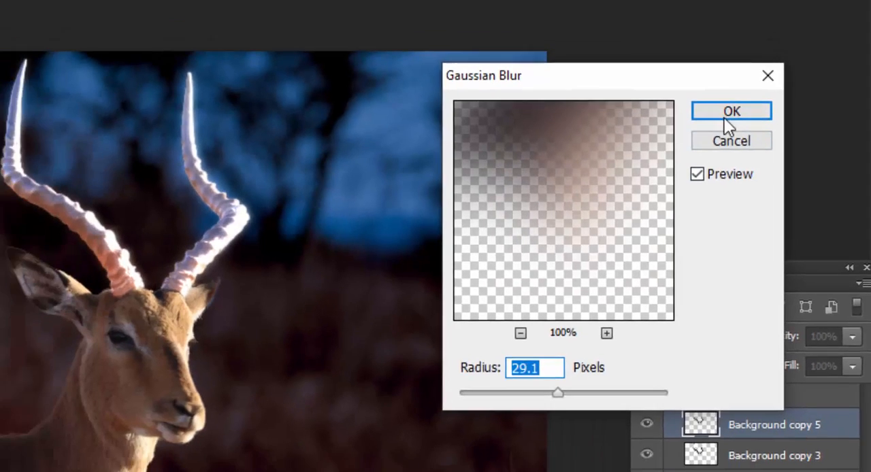
{"action": "left_click", "coordinate": [714, 93]}
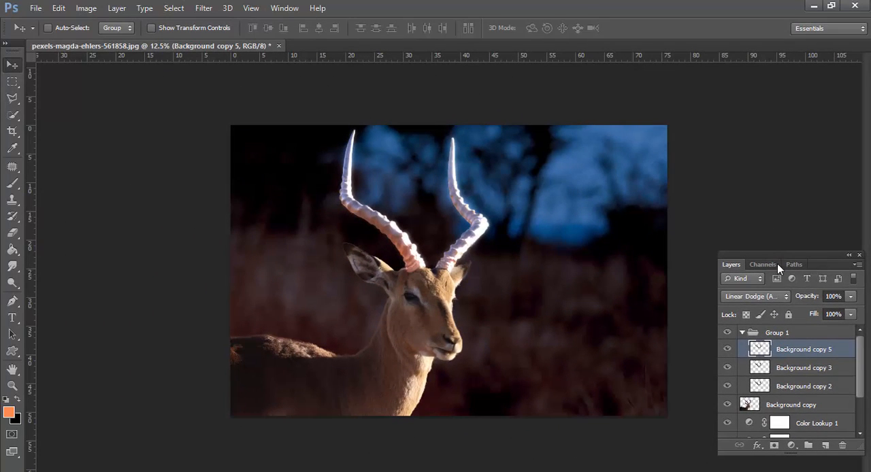
Duplicate the Background copy 5 horns layer and apply a stronger Gaussian Blur to the duplicate
{"action": "mouse_move", "coordinate": [803, 388]}
{"action": "left_mouse_down"}
{"action": "mouse_move", "coordinate": [804, 347]}
{"action": "mouse_move", "coordinate": [811, 394]}
{"action": "left_mouse_up"}
{"action": "left_click", "coordinate": [803, 351]}
{"action": "key", "text": "ctrl+j"}
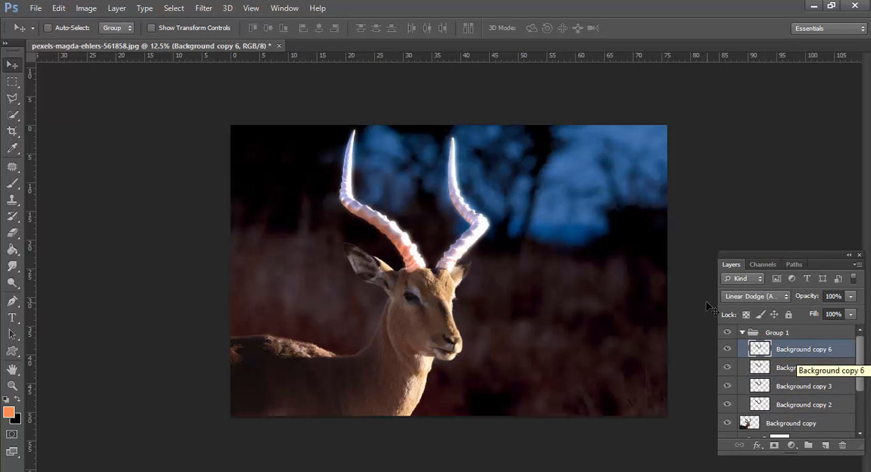
{"action": "left_click", "coordinate": [204, 7]}
{"action": "mouse_move", "coordinate": [286, 137]}
{"action": "left_click", "coordinate": [392, 227]}
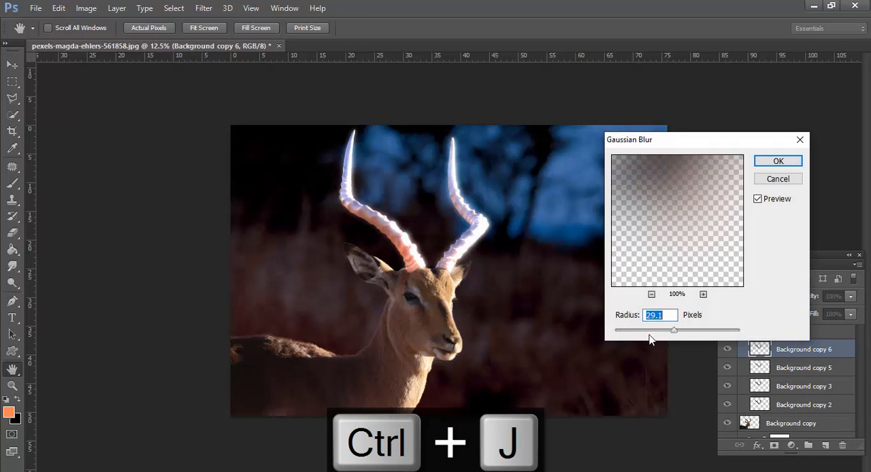
{"action": "left_click_drag", "start_coordinate": [674, 330], "coordinate": [690, 330]}
{"action": "left_click", "coordinate": [777, 161]}
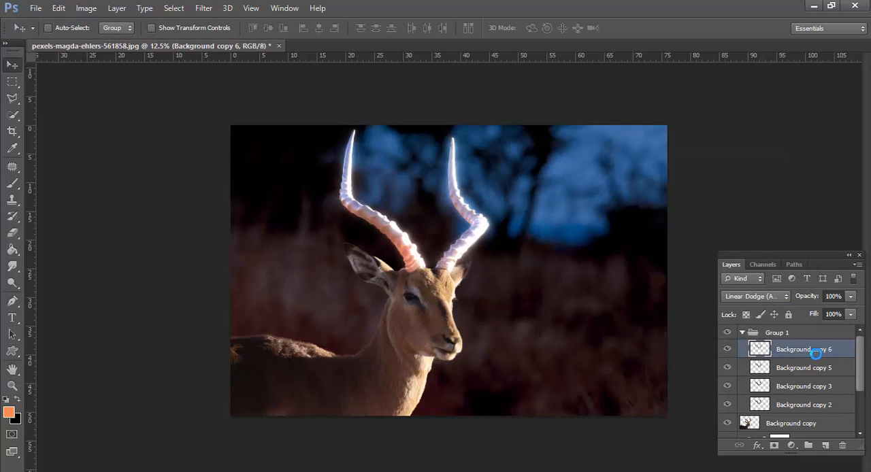
Duplicate the Background copy 6 horns layer and apply a Gaussian Blur with a radius of about 97.7 pixels to the duplicate
{"action": "key", "text": "ctrl+j"}
{"action": "left_click", "coordinate": [203, 8]}
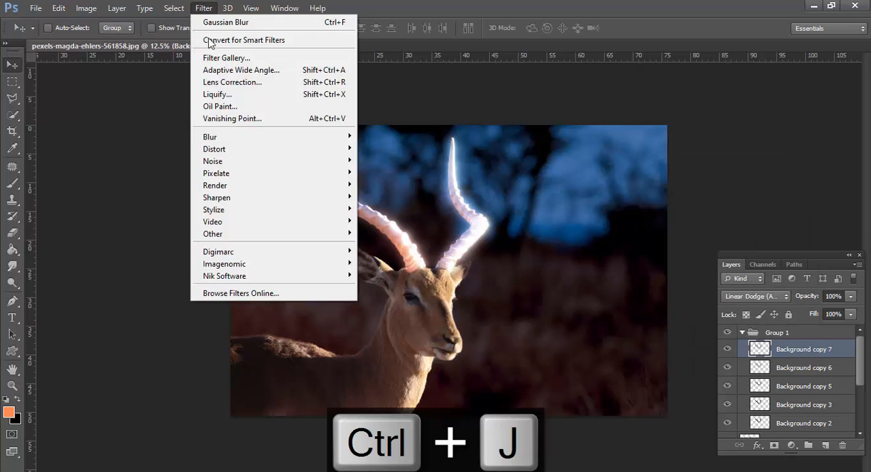
{"action": "mouse_move", "coordinate": [209, 137]}
{"action": "left_click", "coordinate": [398, 228]}
{"action": "mouse_move", "coordinate": [703, 334]}
{"action": "left_mouse_down"}
{"action": "mouse_move", "coordinate": [654, 332]}
{"action": "mouse_move", "coordinate": [708, 330]}
{"action": "left_mouse_up"}
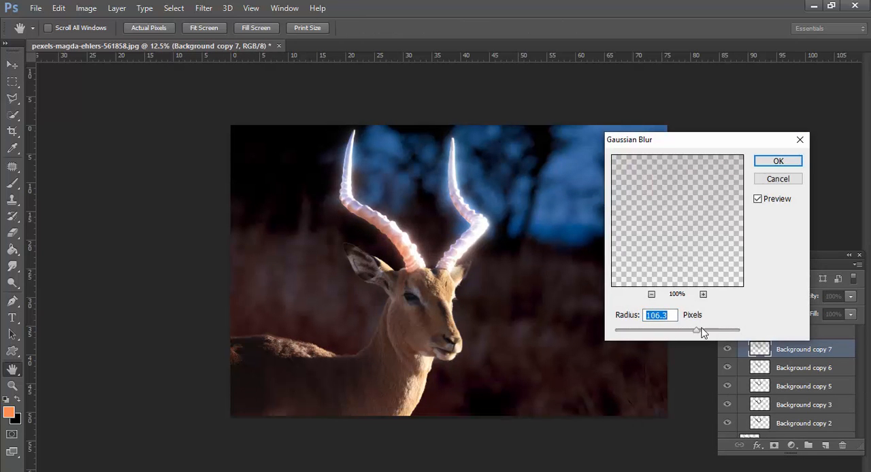
{"action": "key", "text": "Return"}
Duplicate the Background copy 7 horns layer and apply a Gaussian Blur with a radius of 197.4 pixels to the duplicate
{"action": "left_click_drag", "start_coordinate": [799, 349], "coordinate": [825, 445]}
{"action": "left_click", "coordinate": [204, 8]}
{"action": "left_click", "coordinate": [398, 227]}
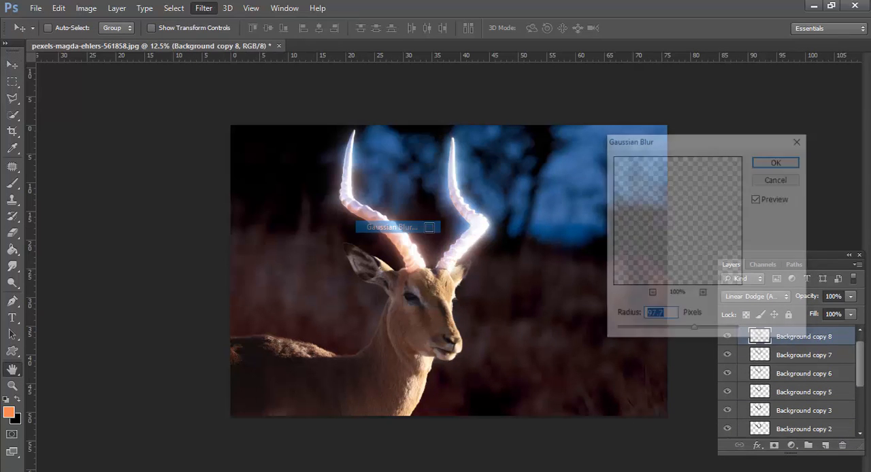
{"action": "left_click_drag", "start_coordinate": [695, 334], "coordinate": [716, 337]}
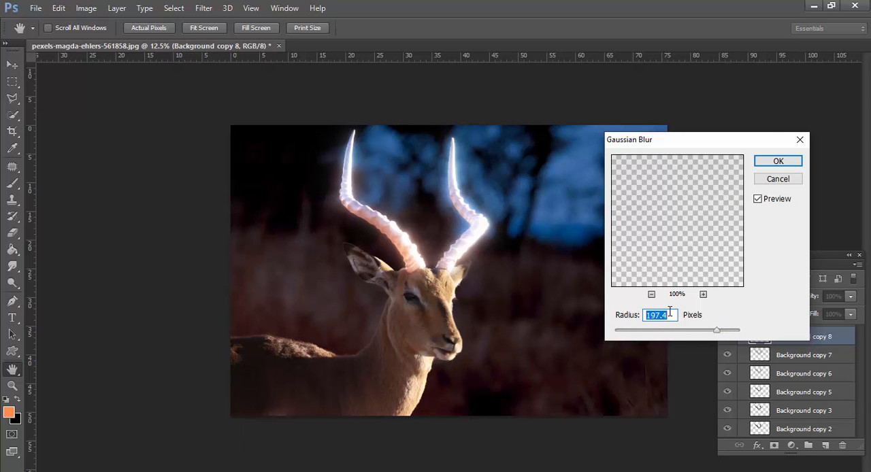
{"action": "left_click", "coordinate": [773, 161]}
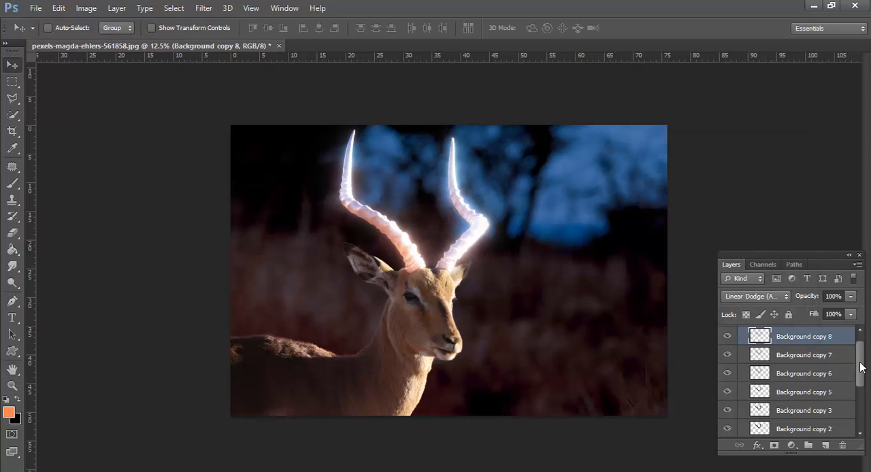
Toggle Group 1's visibility to compare the image with and without the horn glow
{"action": "scroll", "coordinate": [861, 367], "scroll_direction": "up", "scroll_amount": 1}
{"action": "left_click", "coordinate": [727, 332]}
{"action": "left_click", "coordinate": [726, 332]}
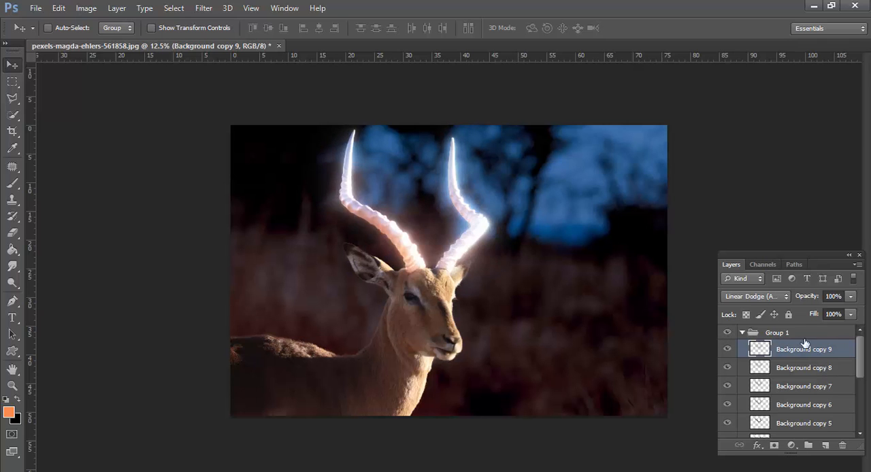
Duplicate the Background copy 8 horns layer and apply a Gaussian Blur with a much larger radius to the duplicate
{"action": "key", "text": "ctrl+j"}
{"action": "left_click", "coordinate": [204, 7]}
{"action": "mouse_move", "coordinate": [197, 197]}
{"action": "left_click", "coordinate": [429, 331]}
{"action": "left_click_drag", "start_coordinate": [715, 330], "coordinate": [748, 334]}
{"action": "left_click", "coordinate": [760, 165]}
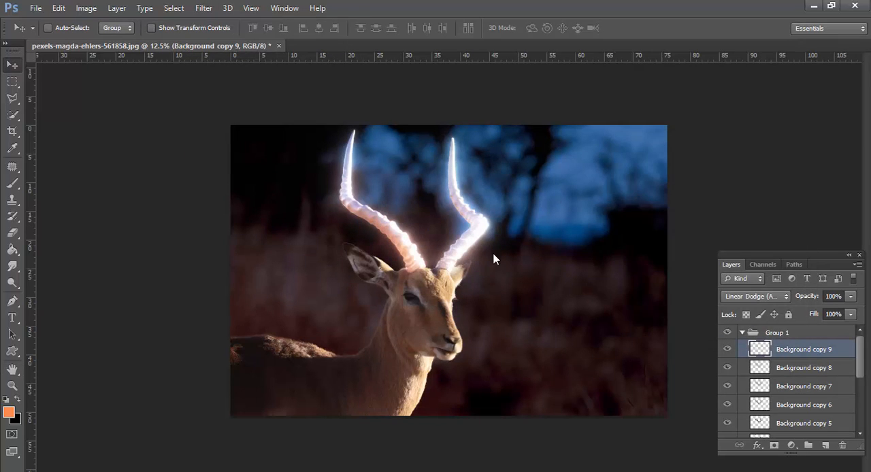
Toggle Background copy 9's visibility to check what it adds to the horn glow
{"action": "key", "text": "alt+space"}
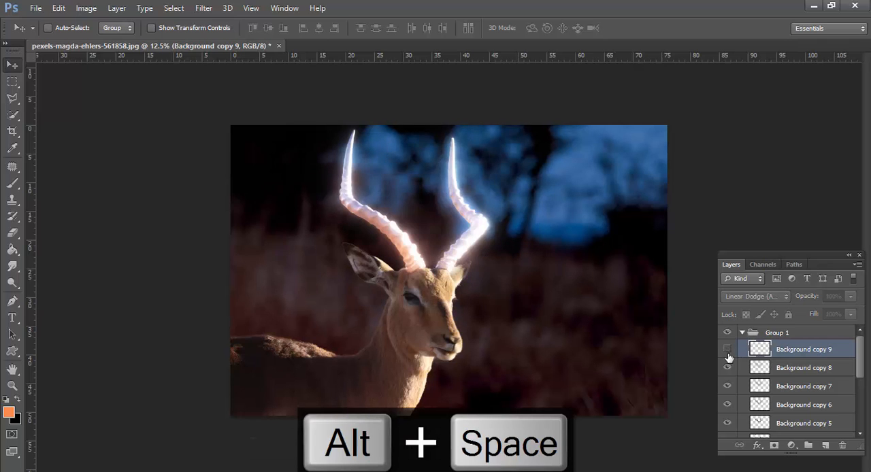
{"action": "left_click", "coordinate": [727, 349]}
{"action": "left_click", "coordinate": [727, 349]}
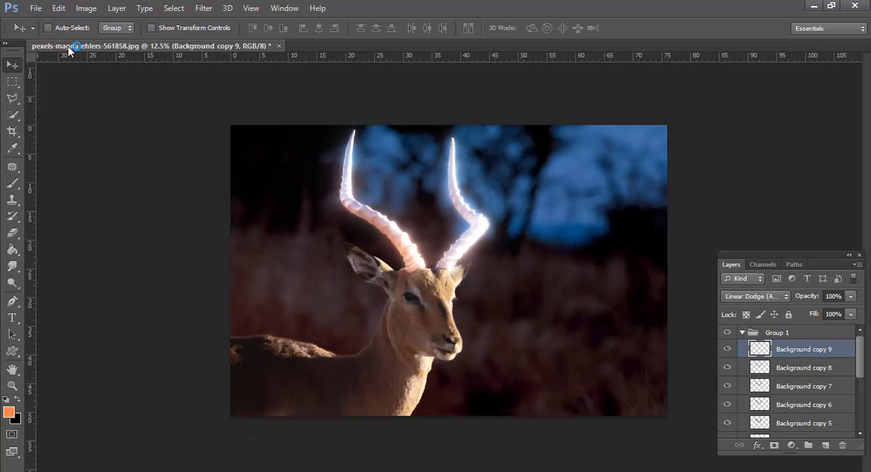
{"action": "left_click", "coordinate": [203, 7]}
{"action": "mouse_move", "coordinate": [239, 132]}
{"action": "left_click", "coordinate": [398, 236]}
{"action": "mouse_move", "coordinate": [737, 336]}
{"action": "left_mouse_down"}
{"action": "mouse_move", "coordinate": [644, 336]}
{"action": "mouse_move", "coordinate": [736, 330]}
{"action": "left_mouse_up"}
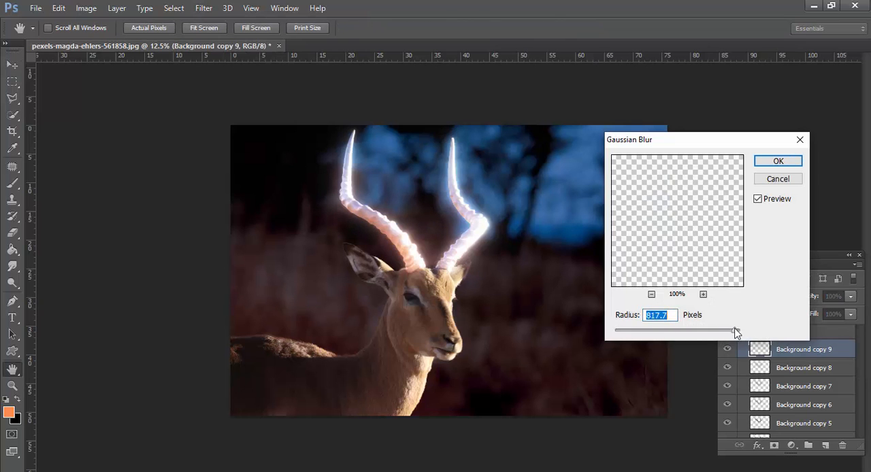
{"action": "left_click", "coordinate": [771, 179]}
Delete the Background copy 9 layer and collapse Group 1 in the layer stack
{"action": "left_click", "coordinate": [842, 445]}
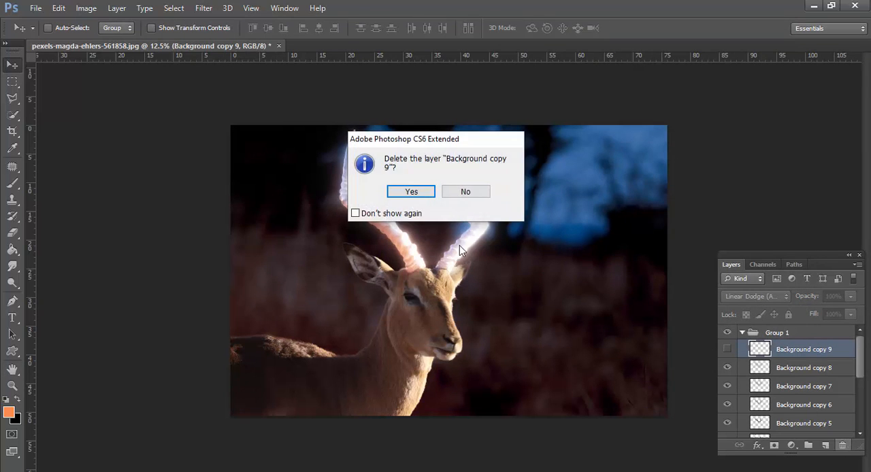
{"action": "left_click", "coordinate": [412, 195]}
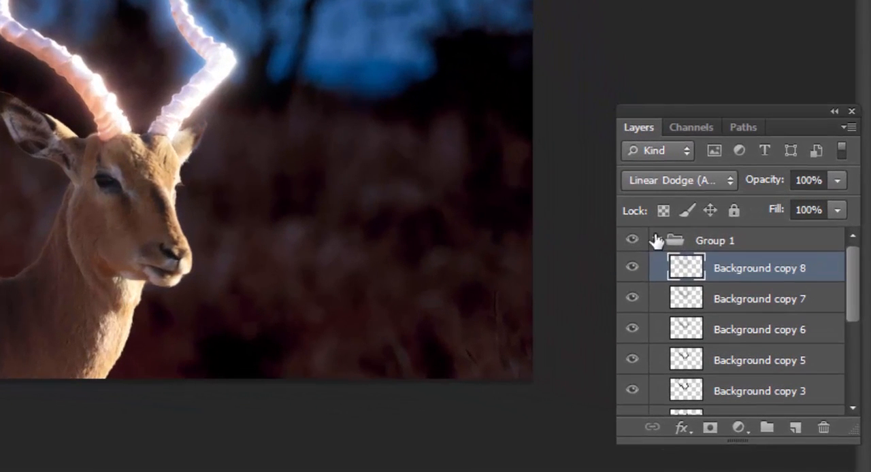
{"action": "left_click", "coordinate": [766, 330]}
{"action": "left_click", "coordinate": [657, 241]}
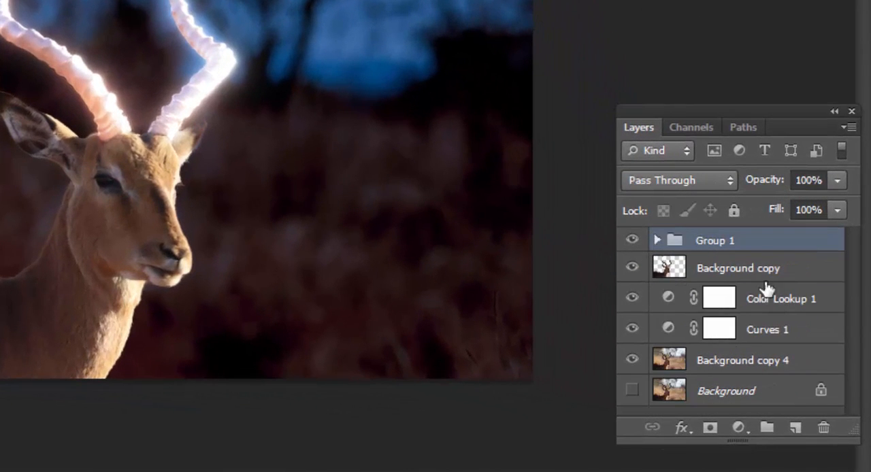
Add a Hue/Saturation adjustment clipped to Group 1 and colorize the horn glow with hue 10 and saturation 100
{"action": "left_click", "coordinate": [741, 428]}
{"action": "left_click", "coordinate": [746, 180]}
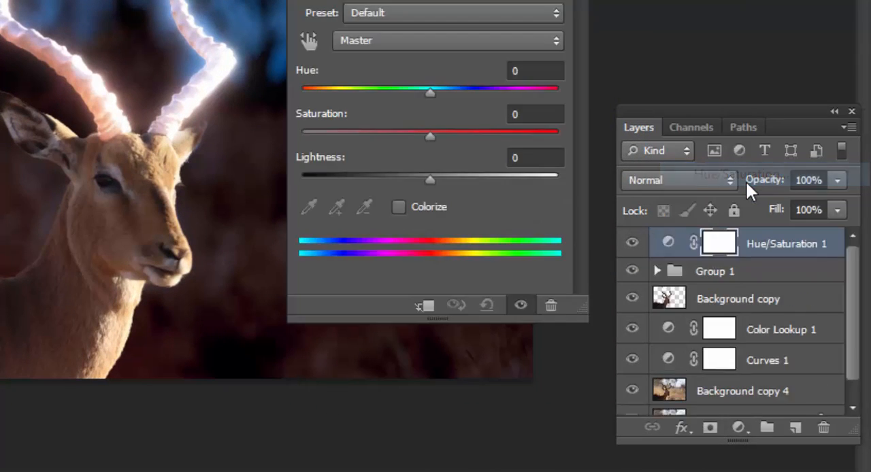
{"action": "left_click", "coordinate": [423, 306]}
{"action": "left_click", "coordinate": [399, 207]}
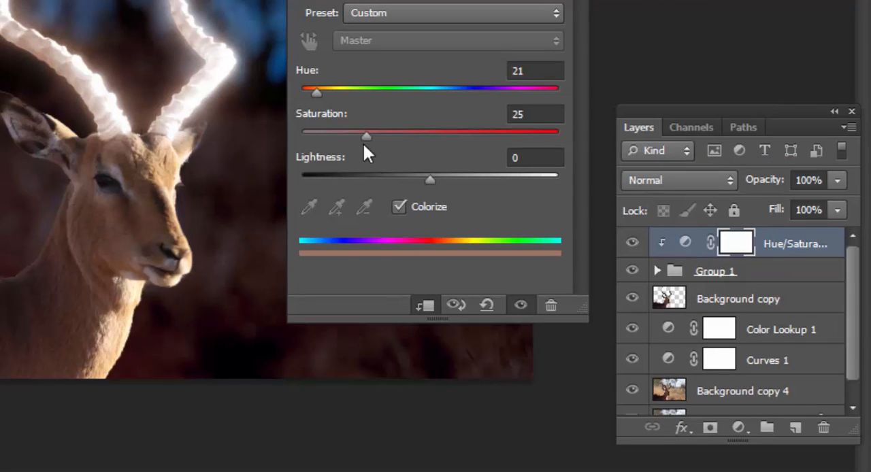
{"action": "left_click_drag", "start_coordinate": [368, 135], "coordinate": [543, 134]}
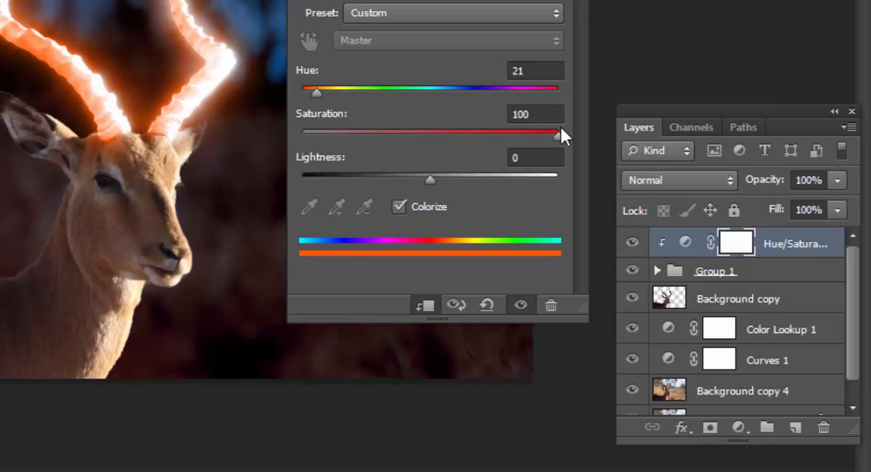
{"action": "mouse_move", "coordinate": [310, 90]}
{"action": "left_mouse_down"}
{"action": "mouse_move", "coordinate": [322, 89]}
{"action": "mouse_move", "coordinate": [312, 89]}
{"action": "left_mouse_up"}
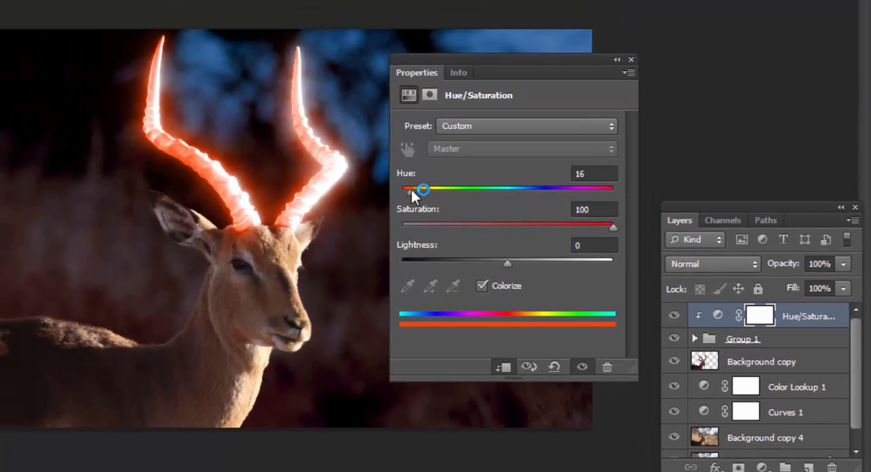
{"action": "left_click_drag", "start_coordinate": [411, 190], "coordinate": [407, 187]}
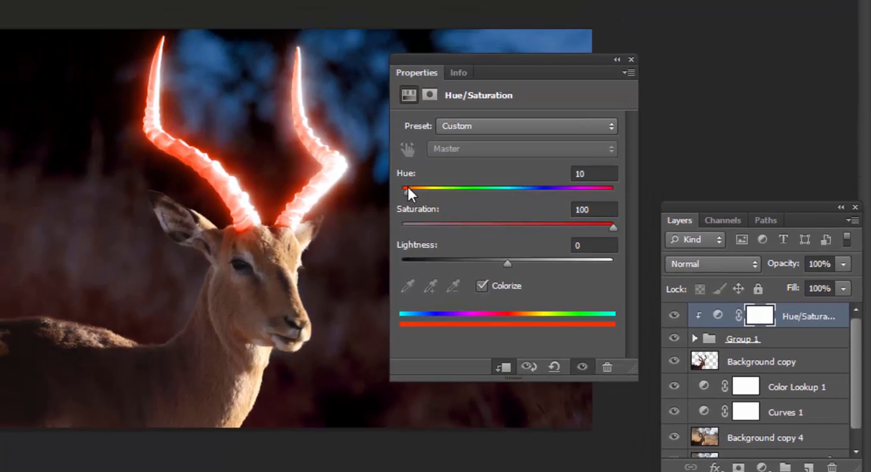
{"action": "left_click", "coordinate": [632, 60]}
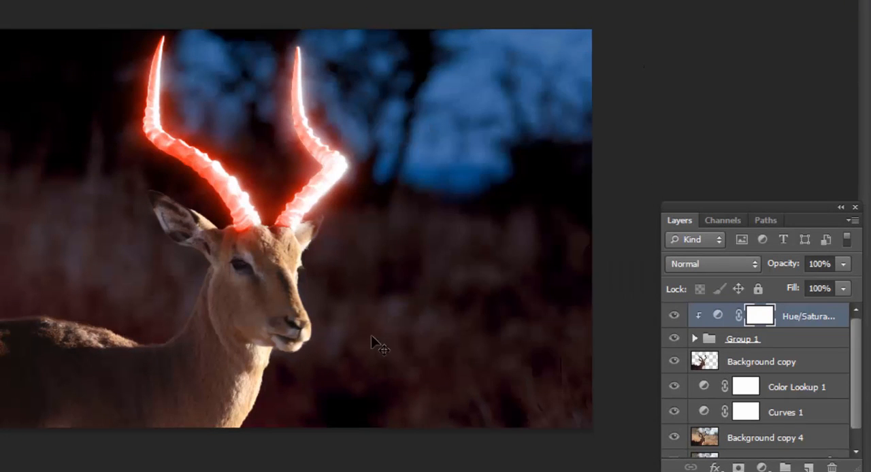
Select the Background copy layer and toggle its visibility to check the cut-out antelope against the scene
{"action": "left_click", "coordinate": [366, 332], "text": "alt"}
{"action": "left_click", "coordinate": [362, 329], "text": "alt"}
{"action": "left_click", "coordinate": [436, 284], "text": "ctrl"}
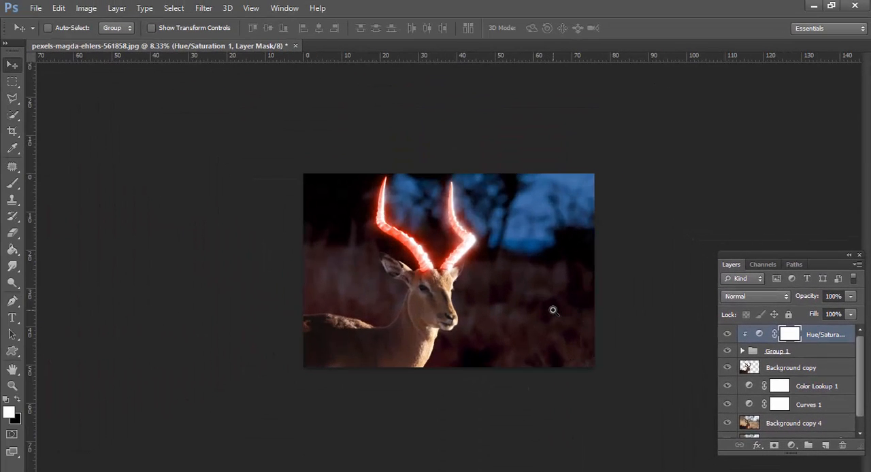
{"action": "left_click", "coordinate": [790, 368]}
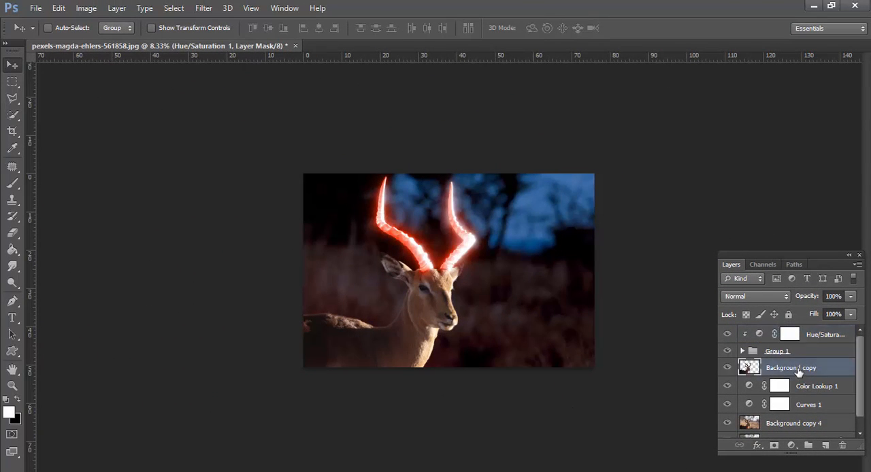
{"action": "left_click", "coordinate": [726, 368]}
{"action": "left_click", "coordinate": [726, 368]}
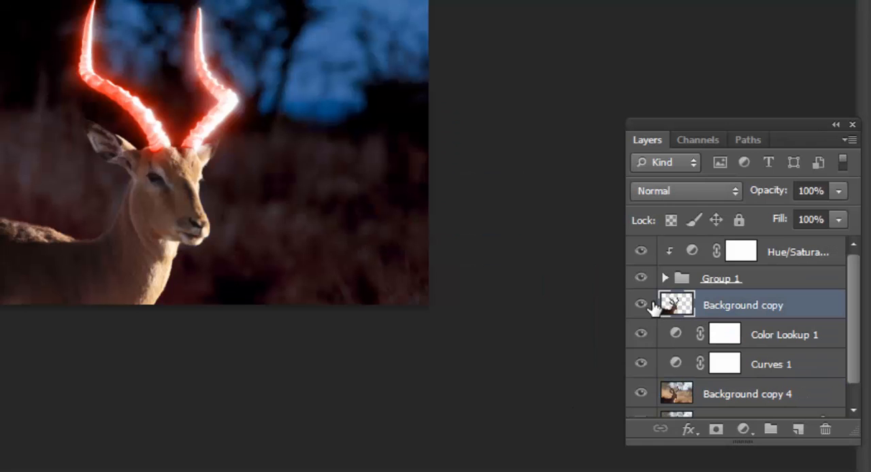
Add a Curves adjustment clipped to Background copy and move its black point slightly inward to darken the antelope's shadows
{"action": "left_click", "coordinate": [745, 430]}
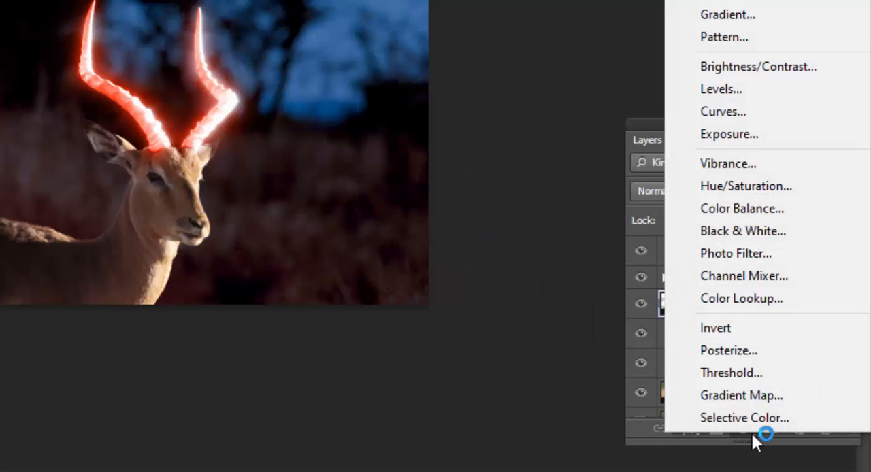
{"action": "left_click", "coordinate": [732, 102]}
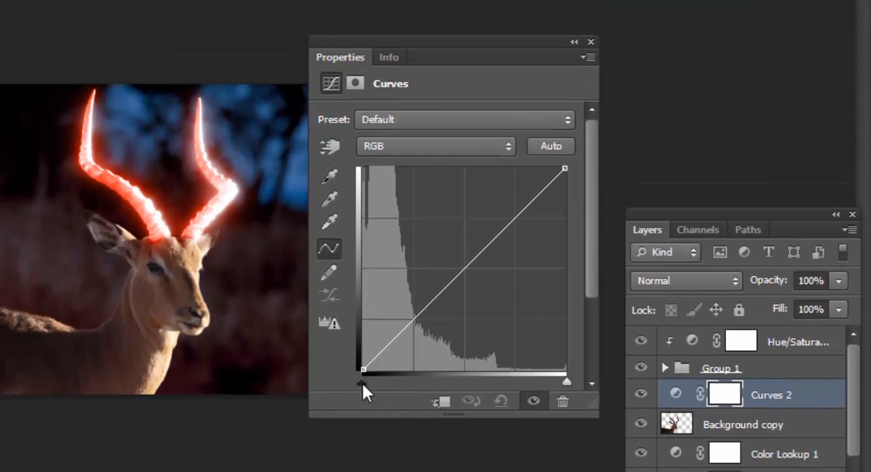
{"action": "mouse_move", "coordinate": [362, 382]}
{"action": "left_mouse_down"}
{"action": "mouse_move", "coordinate": [373, 381]}
{"action": "mouse_move", "coordinate": [355, 380]}
{"action": "mouse_move", "coordinate": [379, 379]}
{"action": "mouse_move", "coordinate": [358, 381]}
{"action": "mouse_move", "coordinate": [368, 379]}
{"action": "left_mouse_up"}
{"action": "left_click", "coordinate": [440, 402]}
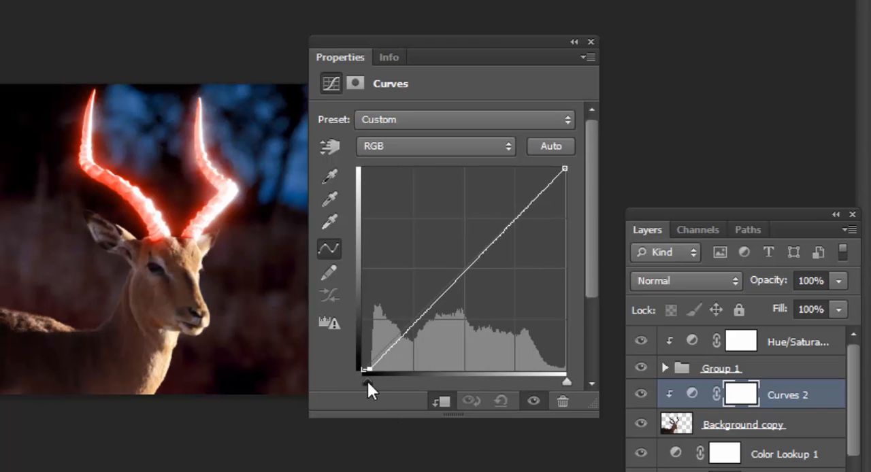
{"action": "left_click", "coordinate": [590, 42]}
{"action": "left_click", "coordinate": [222, 329]}
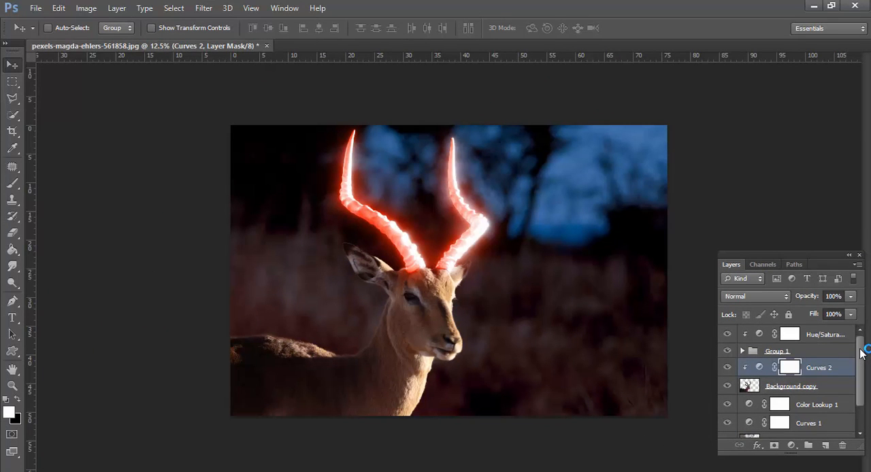
Create a new empty layer above the Hue/Saturation adjustment at the top of the layer stack
{"action": "mouse_move", "coordinate": [860, 349]}
{"action": "left_mouse_down"}
{"action": "mouse_move", "coordinate": [862, 362]}
{"action": "mouse_move", "coordinate": [861, 349]}
{"action": "left_mouse_up"}
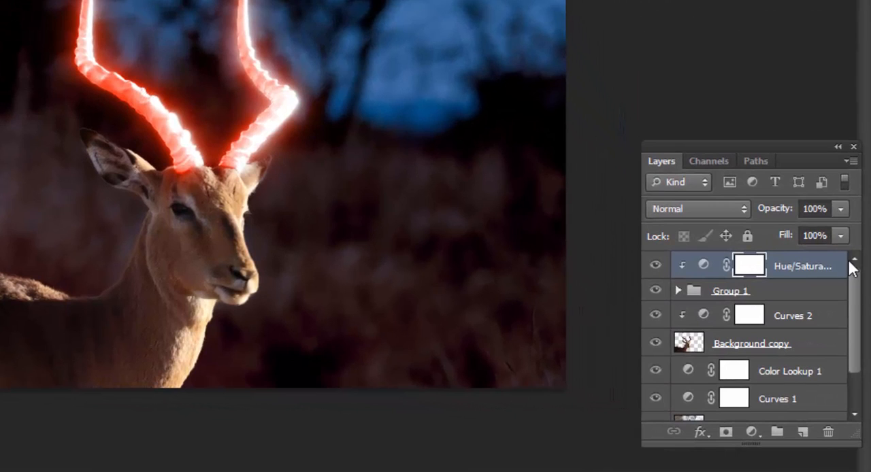
{"action": "left_click_drag", "start_coordinate": [856, 338], "coordinate": [855, 258]}
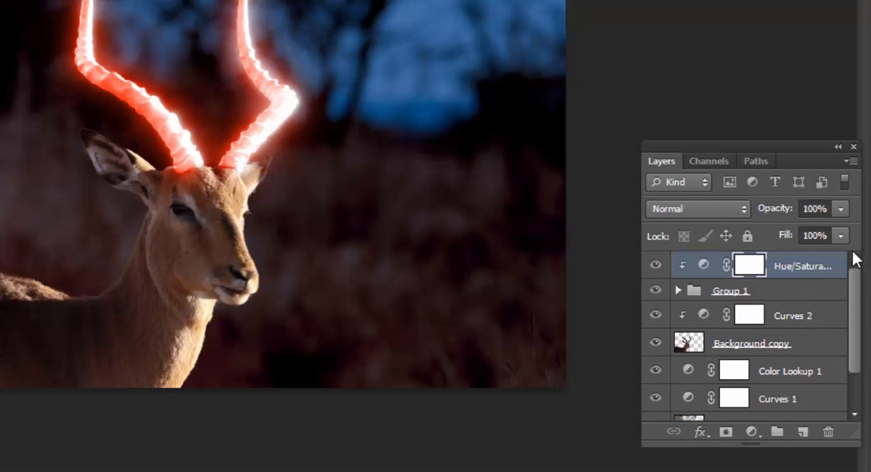
{"action": "left_click", "coordinate": [706, 297]}
{"action": "left_click", "coordinate": [755, 268]}
{"action": "left_click", "coordinate": [803, 432]}
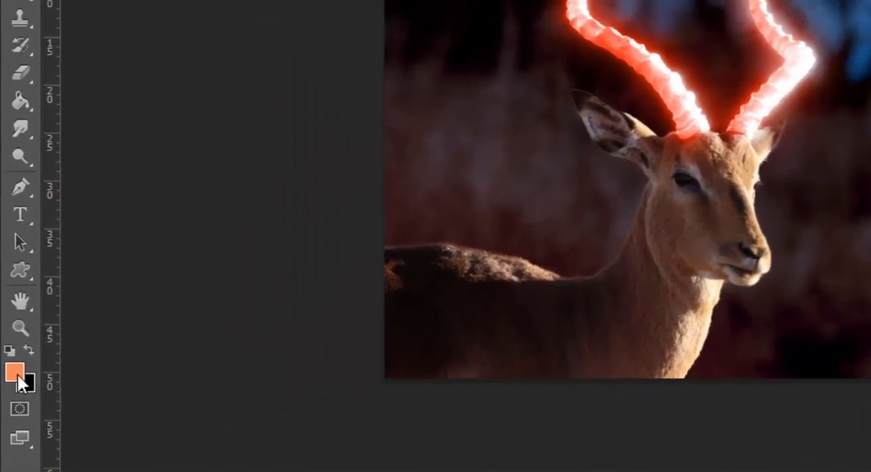
Set the foreground color to the red b6341d by sampling it from the horn glow
{"action": "left_click", "coordinate": [15, 372]}
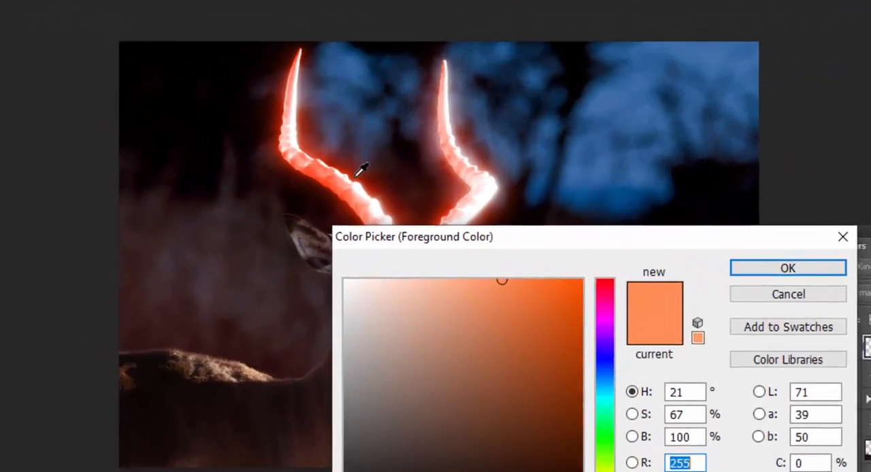
{"action": "left_click", "coordinate": [664, 87]}
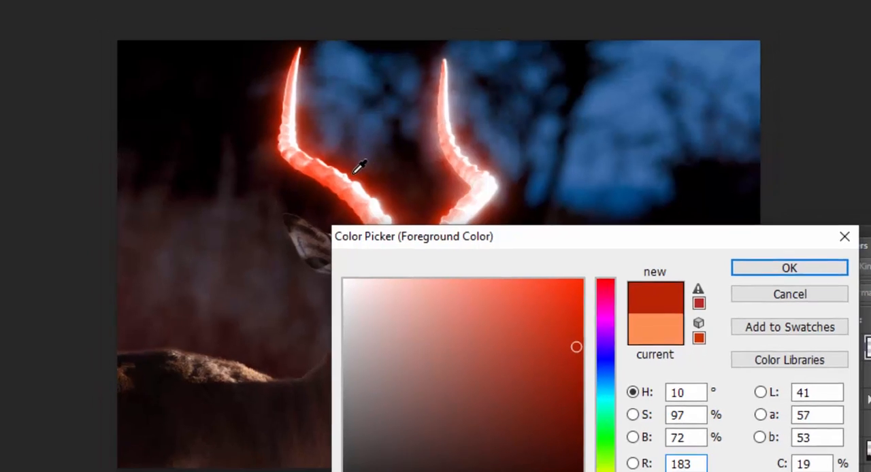
{"action": "left_click", "coordinate": [347, 164]}
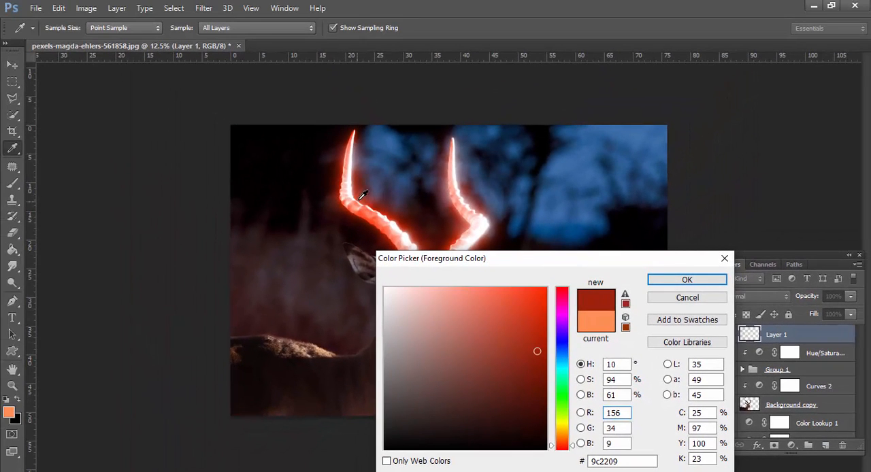
{"action": "left_click", "coordinate": [371, 195]}
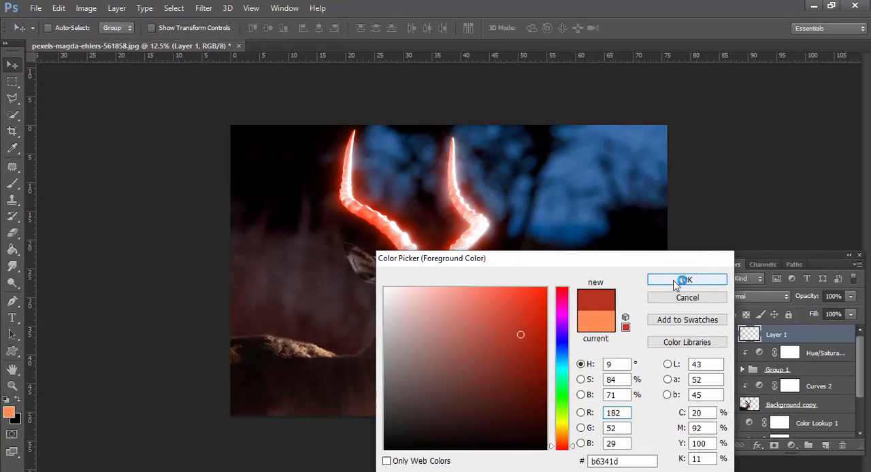
{"action": "left_click", "coordinate": [685, 280]}
Paint red over the antelope's back, forehead, face edge, neck and chest with a soft Brush of about 400 px
{"action": "left_click", "coordinate": [12, 188]}
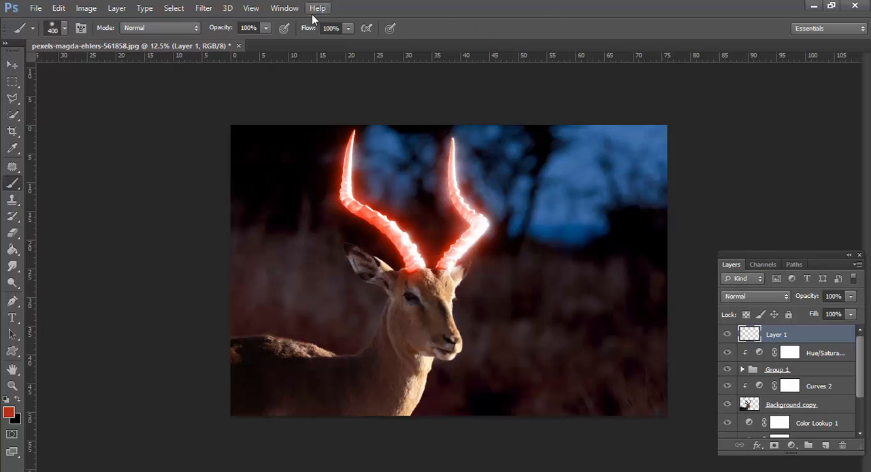
{"action": "right_click", "coordinate": [403, 312]}
{"action": "double_click", "coordinate": [431, 393]}
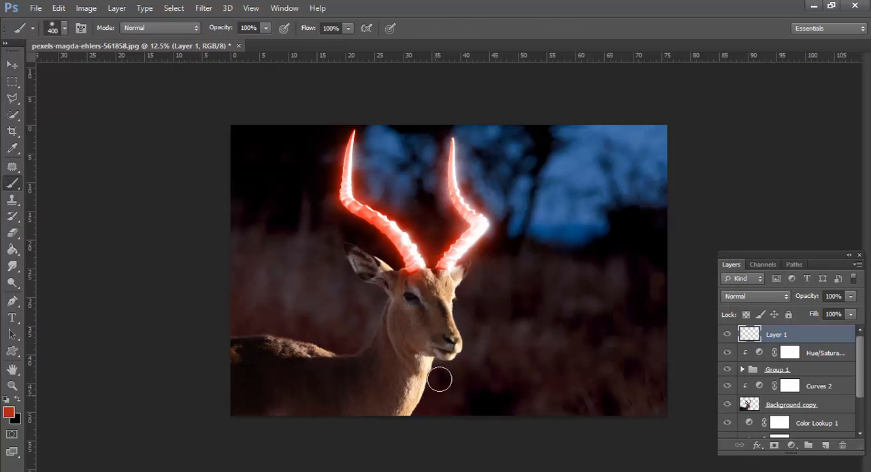
{"action": "right_click", "coordinate": [455, 311]}
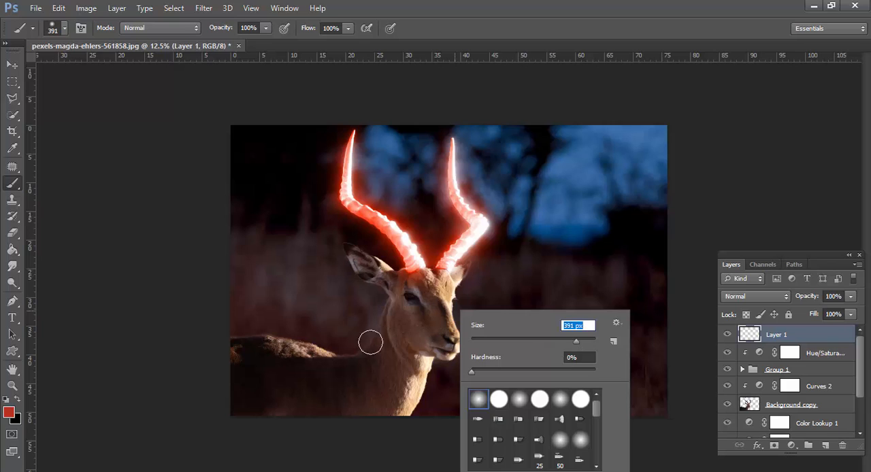
{"action": "mouse_move", "coordinate": [236, 346]}
{"action": "left_mouse_down"}
{"action": "mouse_move", "coordinate": [337, 351]}
{"action": "mouse_move", "coordinate": [270, 356]}
{"action": "left_mouse_up"}
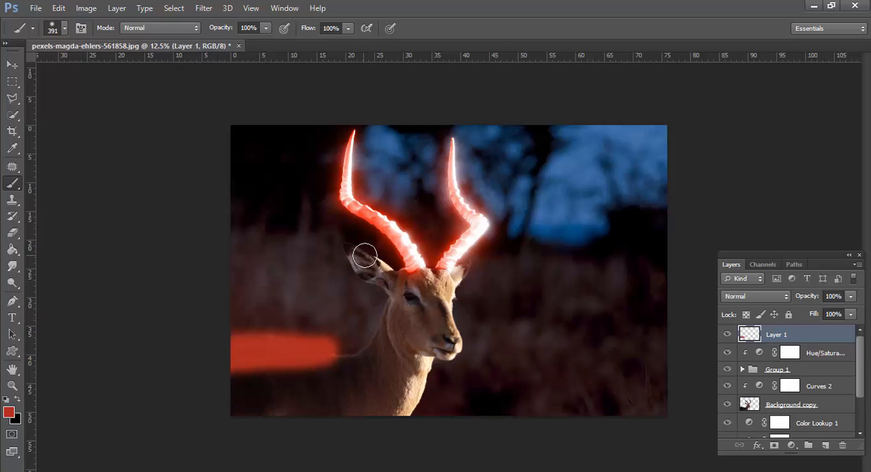
{"action": "key", "text": "bracketleft"}
{"action": "mouse_move", "coordinate": [473, 283]}
{"action": "left_mouse_down"}
{"action": "mouse_move", "coordinate": [459, 300]}
{"action": "mouse_move", "coordinate": [417, 276]}
{"action": "mouse_move", "coordinate": [457, 359]}
{"action": "mouse_move", "coordinate": [456, 313]}
{"action": "mouse_move", "coordinate": [453, 358]}
{"action": "mouse_move", "coordinate": [428, 372]}
{"action": "mouse_move", "coordinate": [401, 415]}
{"action": "mouse_move", "coordinate": [416, 377]}
{"action": "mouse_move", "coordinate": [312, 427]}
{"action": "mouse_move", "coordinate": [279, 424]}
{"action": "mouse_move", "coordinate": [420, 380]}
{"action": "left_mouse_up"}
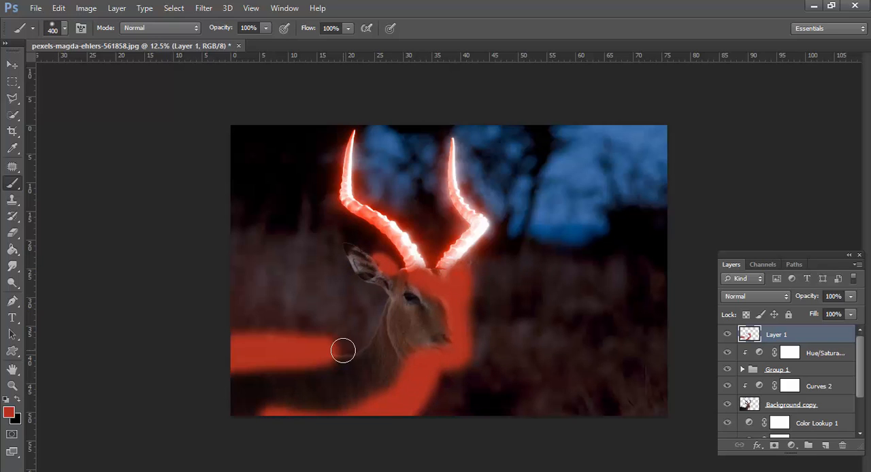
{"action": "mouse_move", "coordinate": [330, 375]}
{"action": "left_mouse_down"}
{"action": "mouse_move", "coordinate": [176, 379]}
{"action": "mouse_move", "coordinate": [292, 373]}
{"action": "mouse_move", "coordinate": [231, 371]}
{"action": "left_mouse_up"}
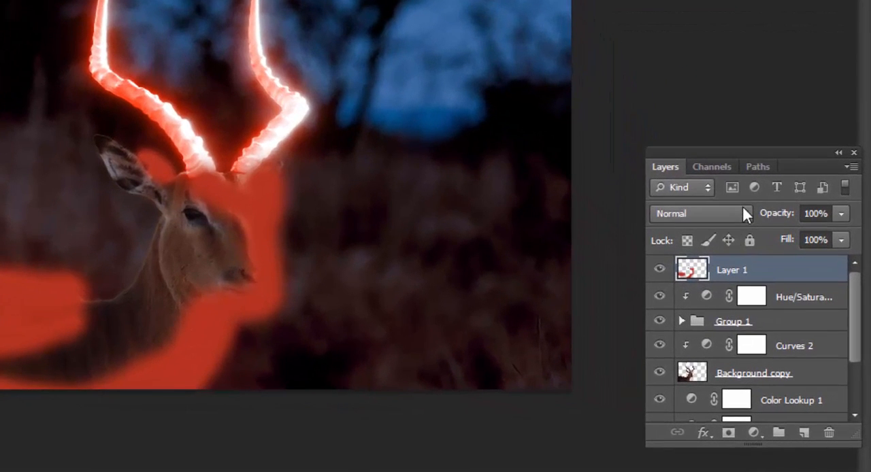
Set Layer 1's blend mode to Multiply and its opacity to 77%
{"action": "left_click", "coordinate": [784, 296]}
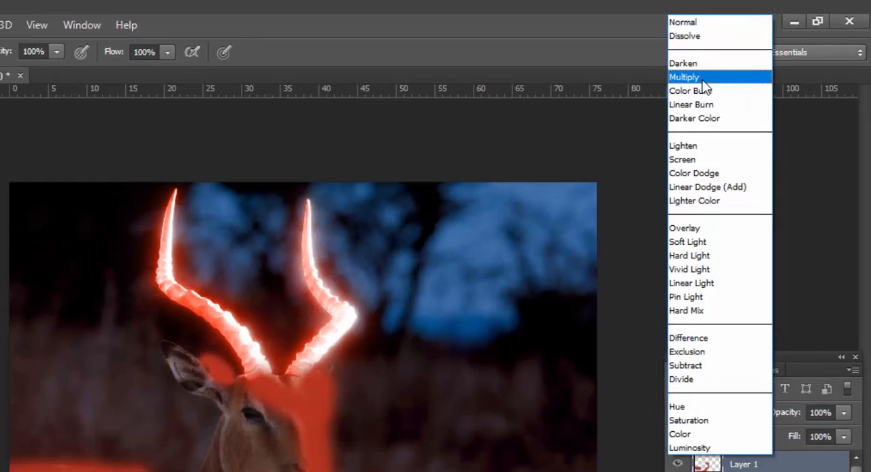
{"action": "left_click", "coordinate": [700, 78]}
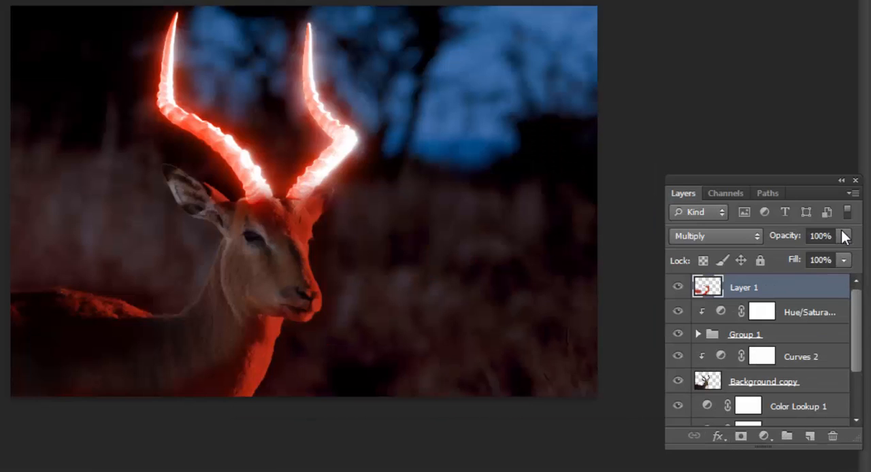
{"action": "left_click", "coordinate": [844, 236]}
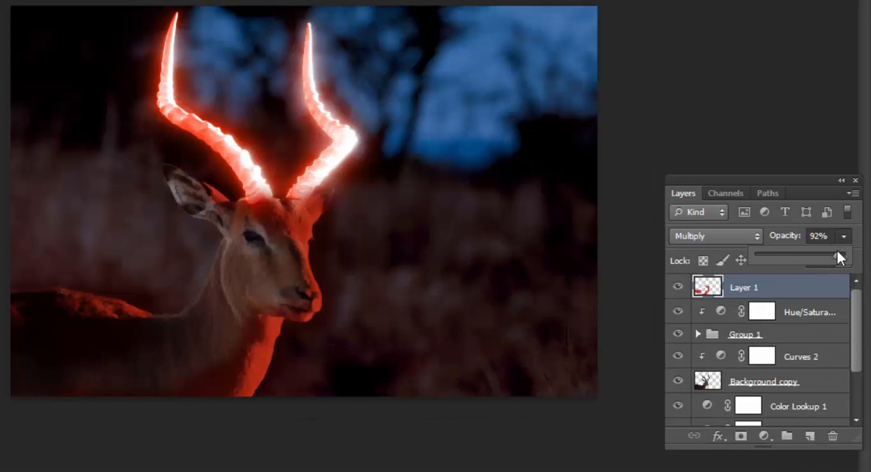
{"action": "mouse_move", "coordinate": [837, 250]}
{"action": "left_mouse_down"}
{"action": "mouse_move", "coordinate": [798, 257]}
{"action": "mouse_move", "coordinate": [824, 255]}
{"action": "left_mouse_up"}
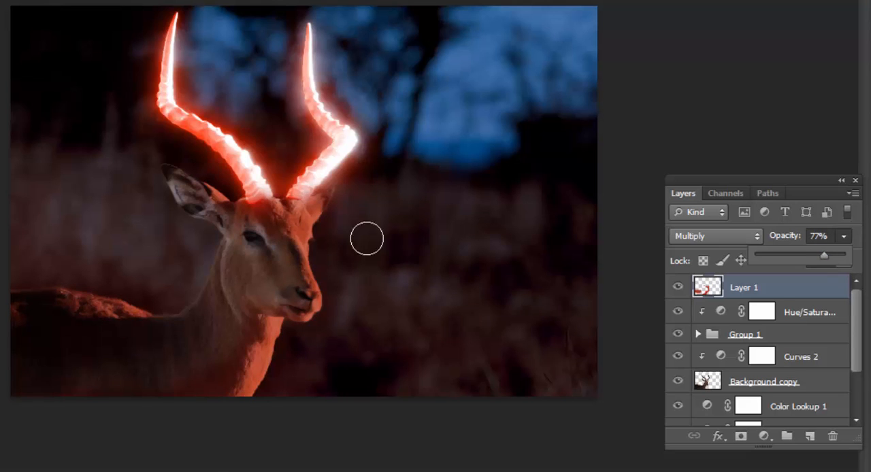
{"action": "left_click", "coordinate": [770, 289]}
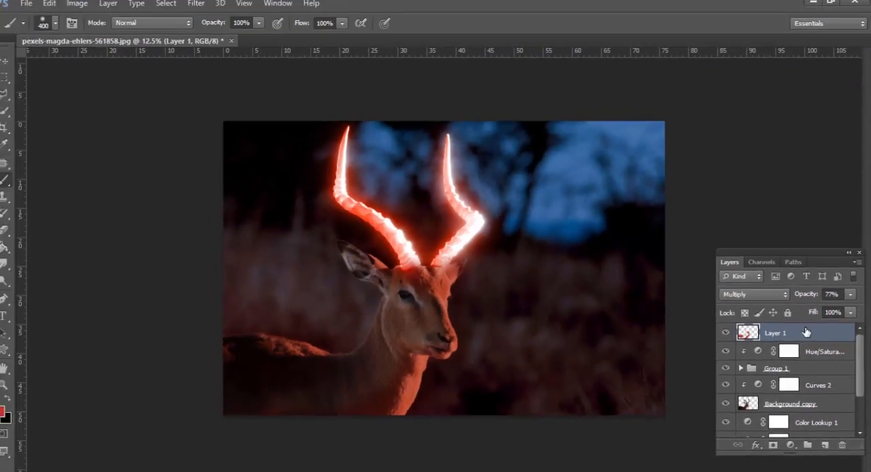
In Layer 1's blending options, split the Underlying Layer black Blend If slider to 0 / 141
{"action": "right_click", "coordinate": [782, 288]}
{"action": "left_click", "coordinate": [436, 85]}
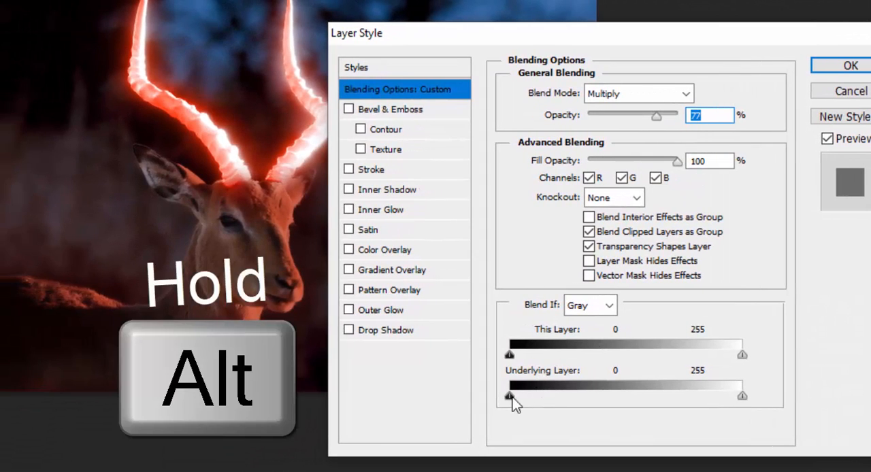
{"action": "key", "text": "alt"}
{"action": "left_click_drag", "start_coordinate": [542, 394], "coordinate": [638, 407]}
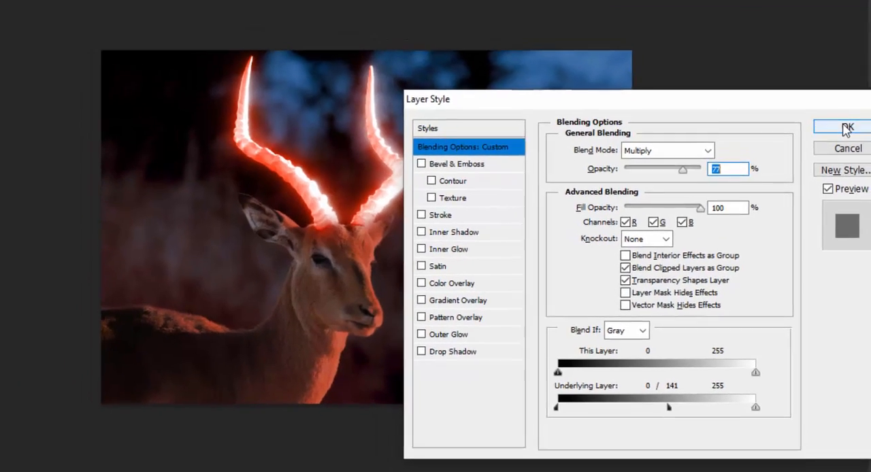
{"action": "left_click", "coordinate": [851, 65]}
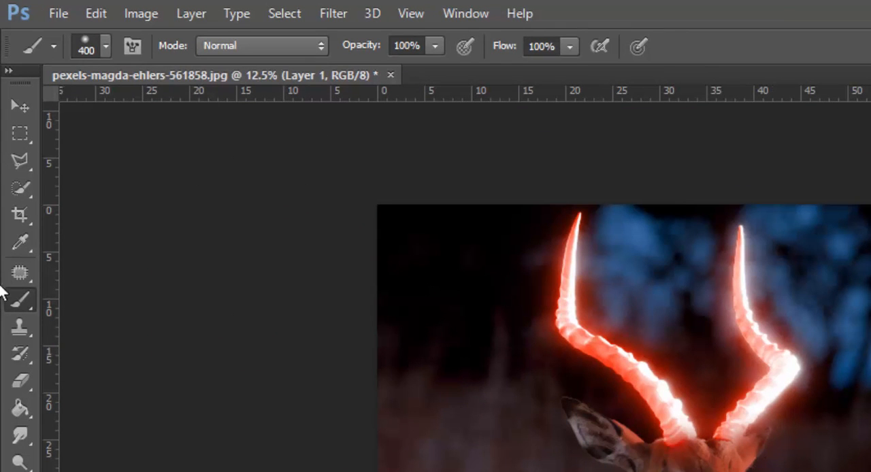
Try to soften the red paint on the antelope's head with a 250 px Eraser at 12% opacity
{"action": "left_click", "coordinate": [28, 395]}
{"action": "left_click", "coordinate": [27, 386]}
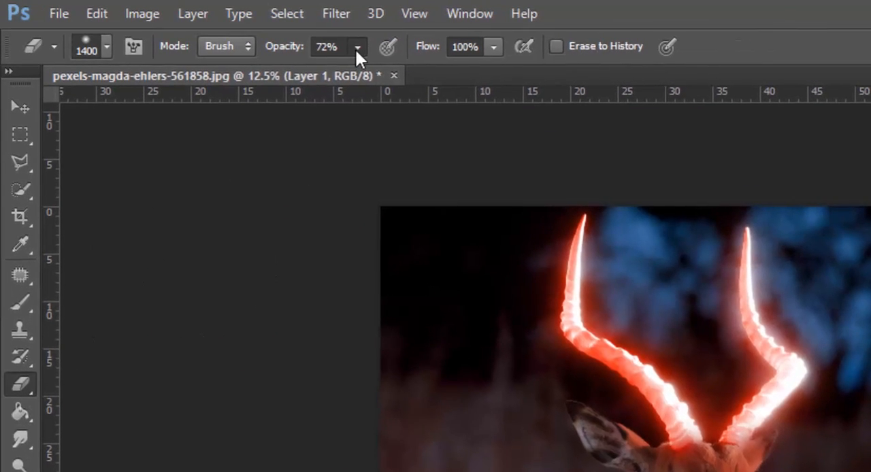
{"action": "left_click", "coordinate": [356, 48]}
{"action": "left_click_drag", "start_coordinate": [300, 70], "coordinate": [294, 70]}
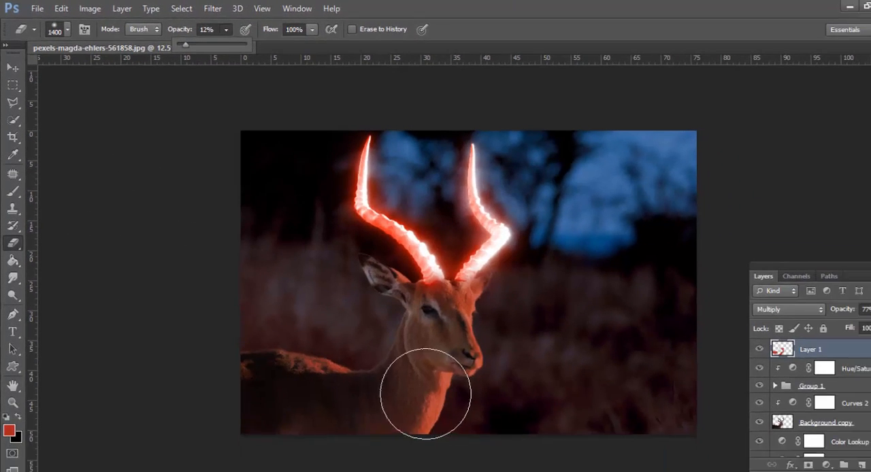
{"action": "key", "text": "bracketleft"}
{"action": "key", "text": "bracketleft"}
{"action": "key", "text": "bracketleft"}
{"action": "key", "text": "bracketleft"}
{"action": "key", "text": "bracketleft"}
{"action": "key", "text": "bracketleft"}
{"action": "key", "text": "bracketleft"}
{"action": "key", "text": "bracketleft"}
{"action": "key", "text": "bracketleft"}
{"action": "key", "text": "bracketleft"}
{"action": "key", "text": "bracketleft"}
{"action": "key", "text": "bracketleft"}
{"action": "key", "text": "bracketleft"}
{"action": "key", "text": "bracketleft"}
{"action": "key", "text": "bracketleft"}
{"action": "key", "text": "bracketleft"}
{"action": "key", "text": "bracketleft"}
{"action": "key", "text": "bracketleft"}
{"action": "key", "text": "bracketleft"}
{"action": "key", "text": "bracketleft"}
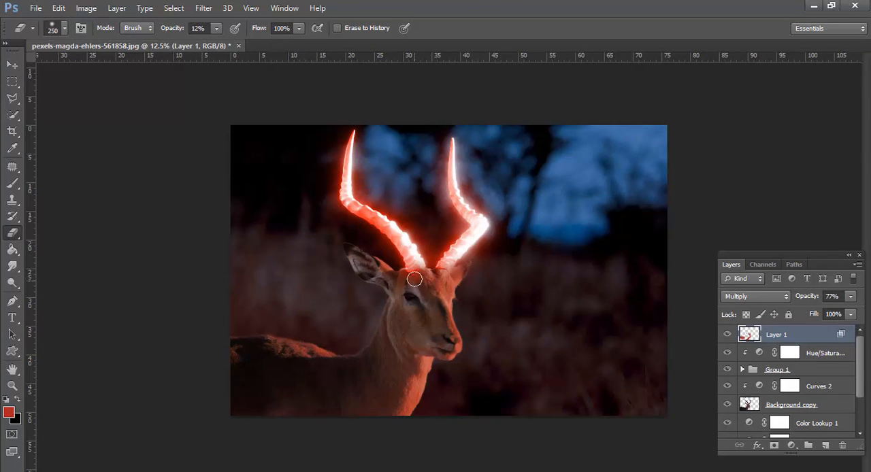
{"action": "key", "text": "ctrl+alt+z"}
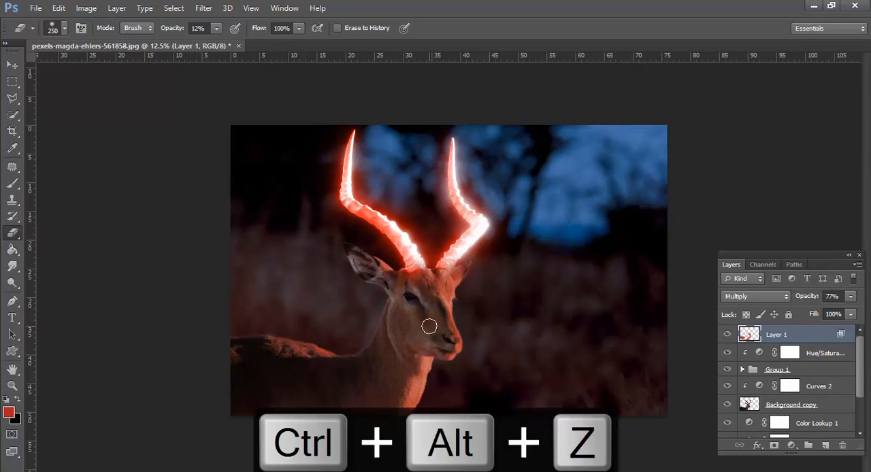
{"action": "left_click", "coordinate": [12, 184]}
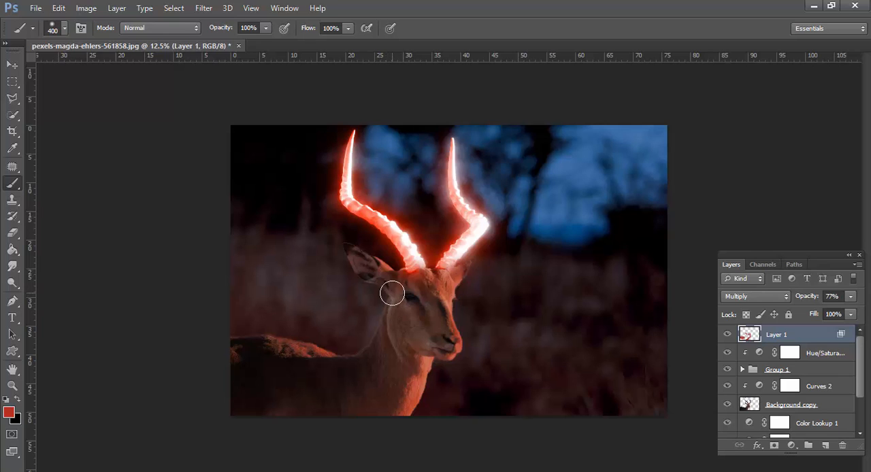
Set Layer 1's opacity to 100% and its fill to 88%
{"action": "left_click", "coordinate": [849, 297]}
{"action": "left_click_drag", "start_coordinate": [846, 316], "coordinate": [868, 316]}
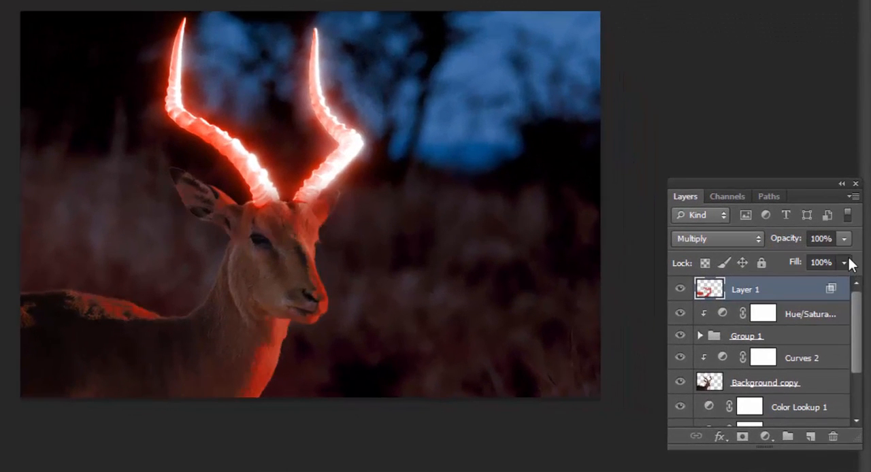
{"action": "left_click", "coordinate": [844, 263]}
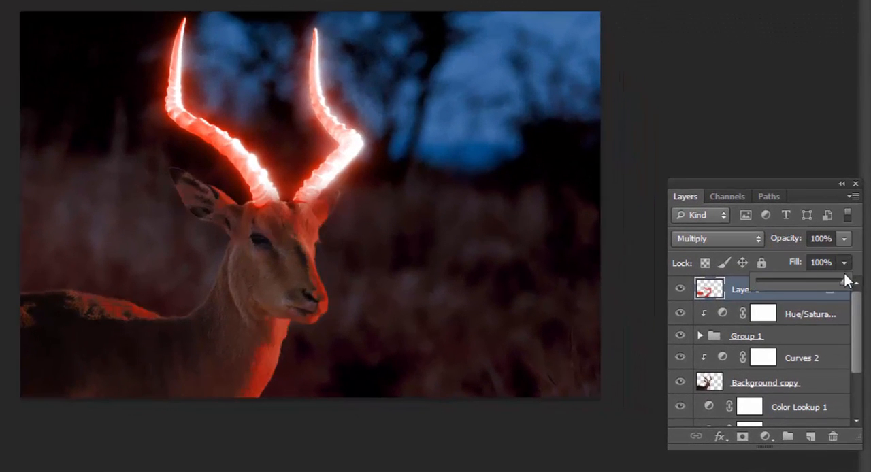
{"action": "left_click", "coordinate": [834, 281]}
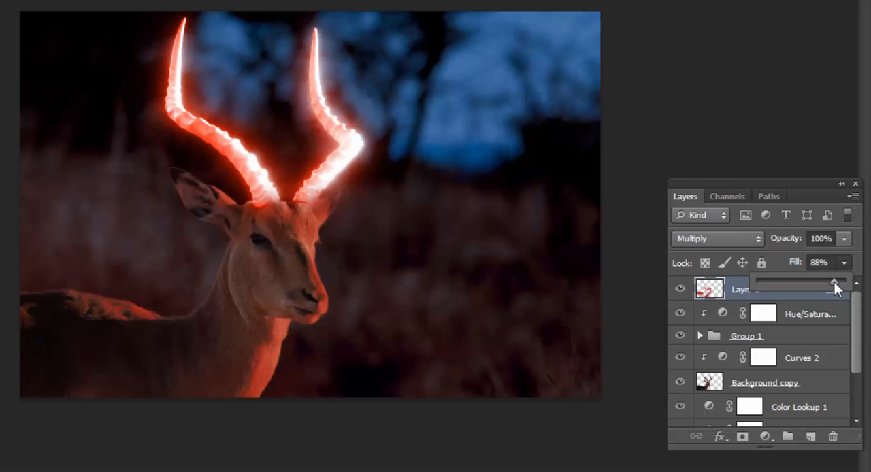
{"action": "left_click", "coordinate": [844, 239]}
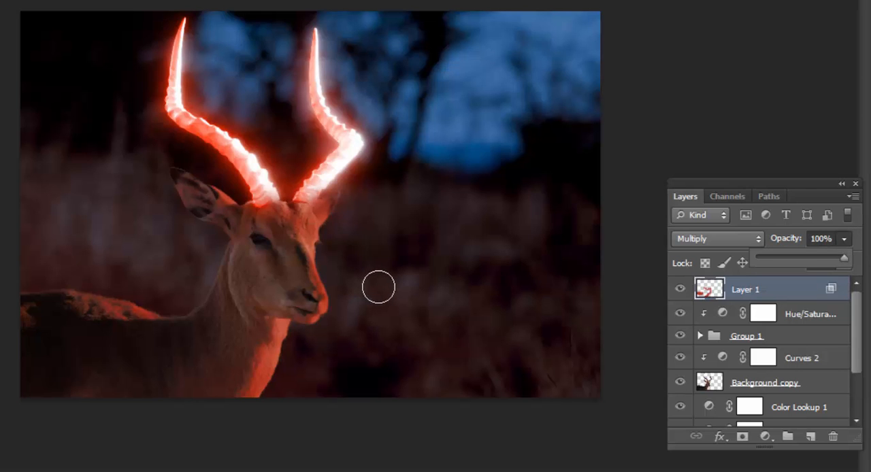
{"action": "left_click", "coordinate": [378, 287], "text": "alt"}
{"action": "left_click", "coordinate": [379, 285], "text": "alt"}
{"action": "left_click", "coordinate": [388, 253], "text": "ctrl"}
{"action": "left_click", "coordinate": [388, 253], "text": "ctrl"}
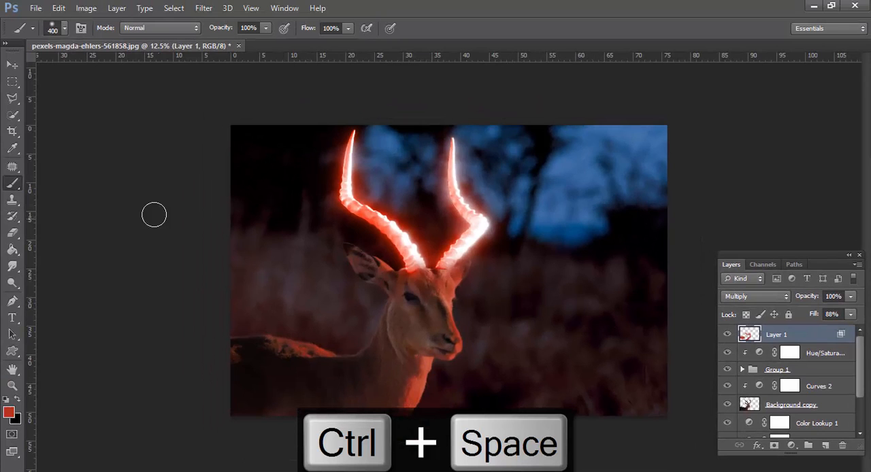
Open the star field image 9prQv5.jpg
{"action": "left_click", "coordinate": [13, 64]}
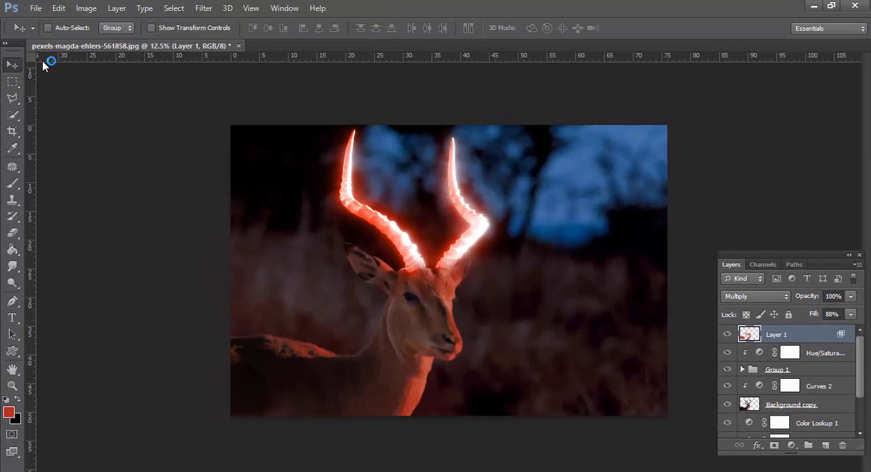
{"action": "left_click", "coordinate": [36, 8]}
{"action": "left_click", "coordinate": [42, 34]}
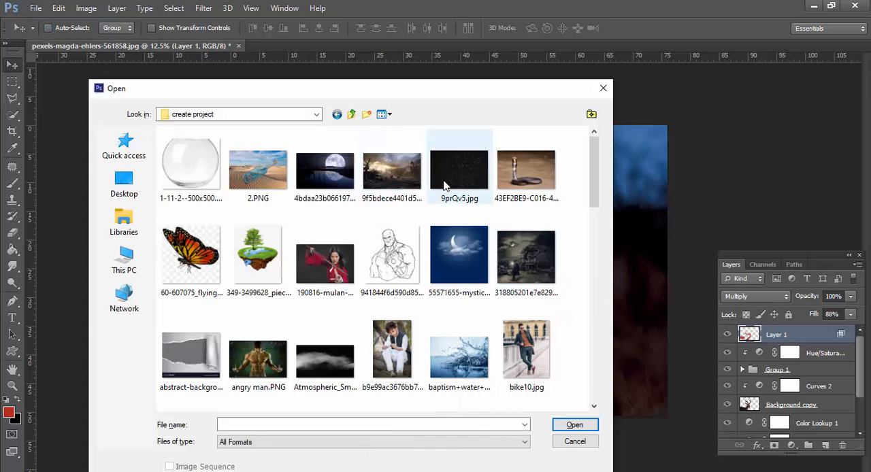
{"action": "left_click", "coordinate": [454, 183]}
{"action": "double_click", "coordinate": [454, 182]}
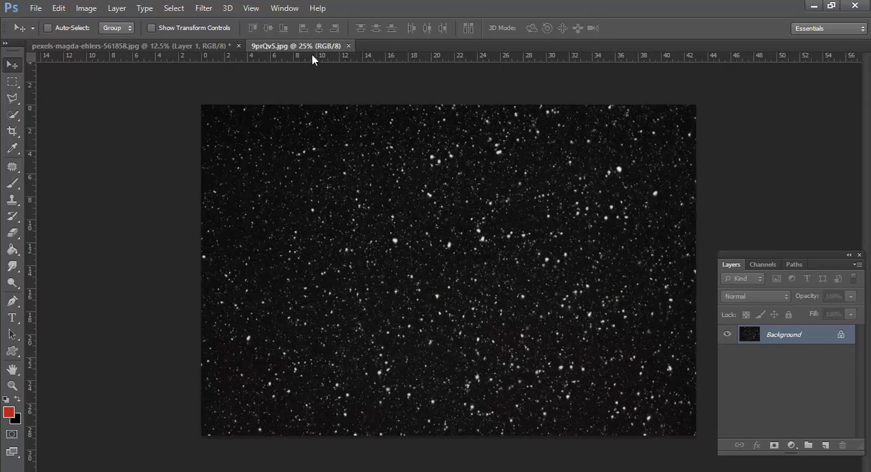
Copy the star field from its floating window into the antelope document as a new layer, and close the star image
{"action": "left_click_drag", "start_coordinate": [306, 46], "coordinate": [264, 178]}
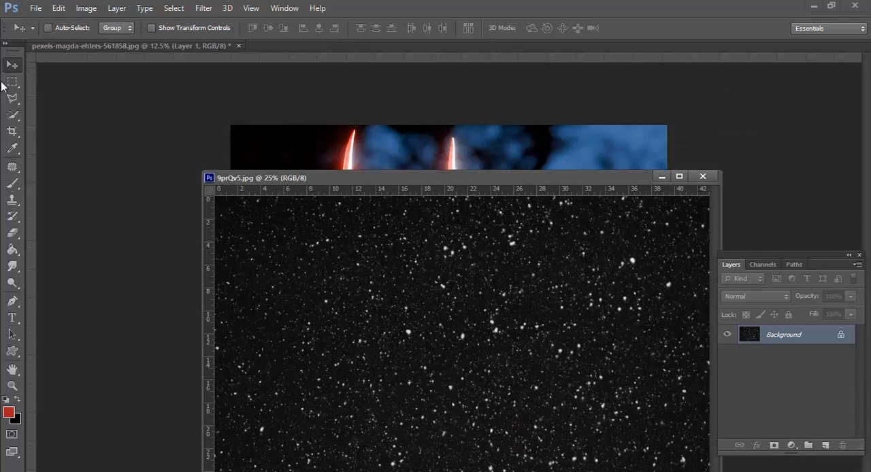
{"action": "left_click_drag", "start_coordinate": [355, 180], "coordinate": [168, 230]}
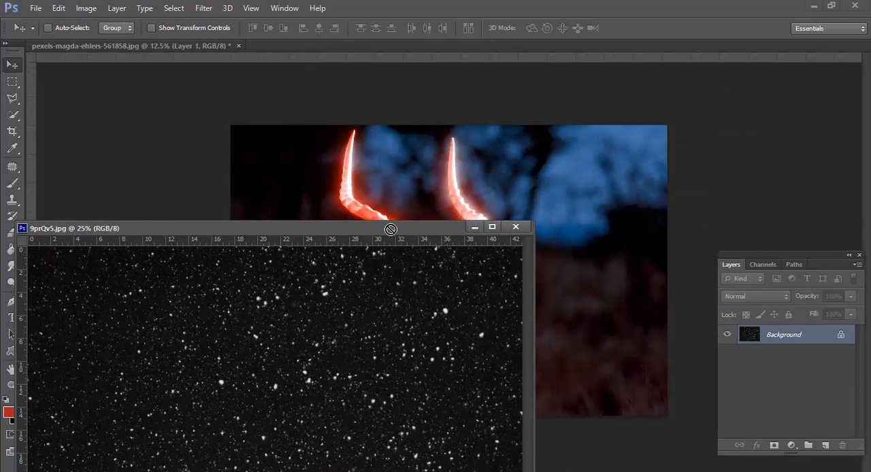
{"action": "left_click_drag", "start_coordinate": [391, 229], "coordinate": [401, 183]}
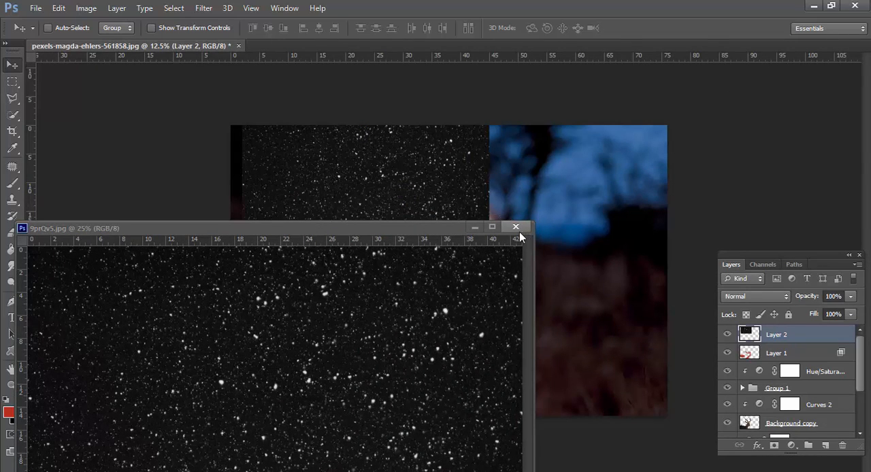
{"action": "left_click", "coordinate": [516, 227]}
Position the star layer over the horns and set its blend mode to Color Dodge
{"action": "left_click_drag", "start_coordinate": [403, 218], "coordinate": [463, 217]}
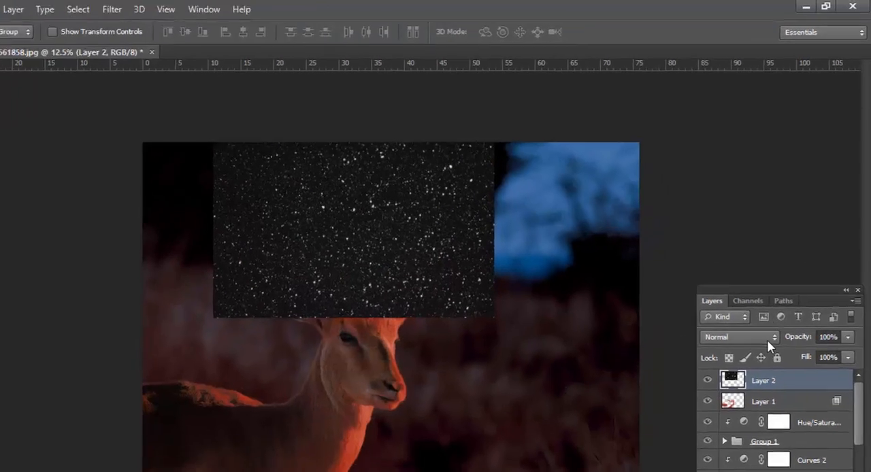
{"action": "left_click", "coordinate": [776, 297]}
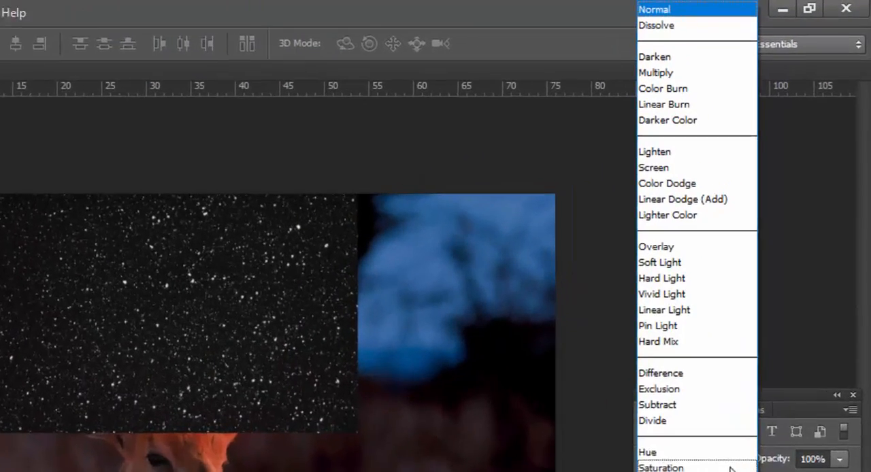
{"action": "left_click", "coordinate": [630, 216]}
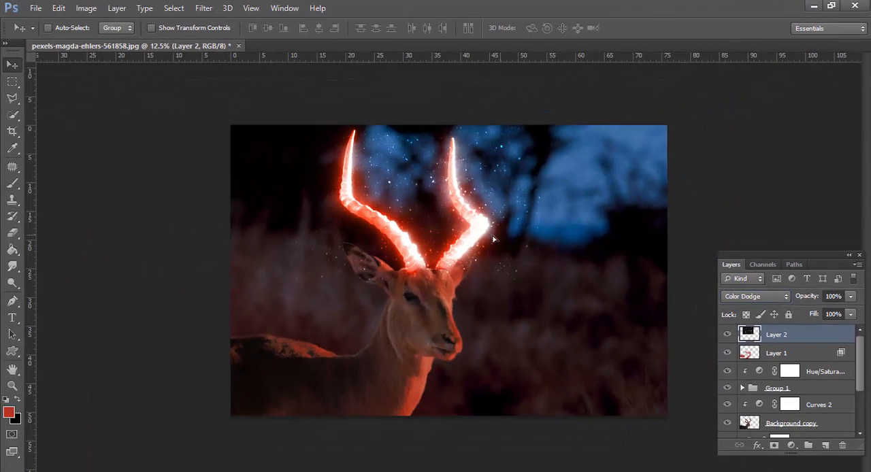
{"action": "mouse_move", "coordinate": [493, 239]}
{"action": "left_mouse_down"}
{"action": "mouse_move", "coordinate": [484, 238]}
{"action": "mouse_move", "coordinate": [503, 238]}
{"action": "left_mouse_up"}
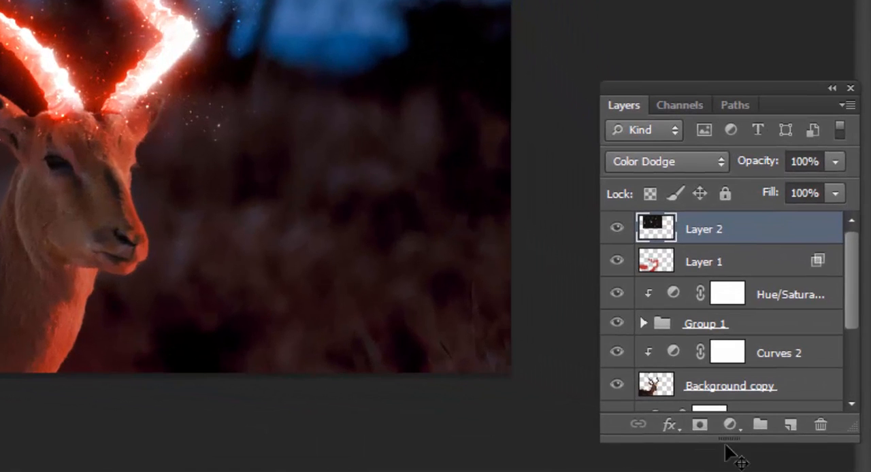
Add an inverted black mask to Layer 2 and reveal stars around both horns with a 400 px white Brush at 65% opacity
{"action": "left_click", "coordinate": [699, 425]}
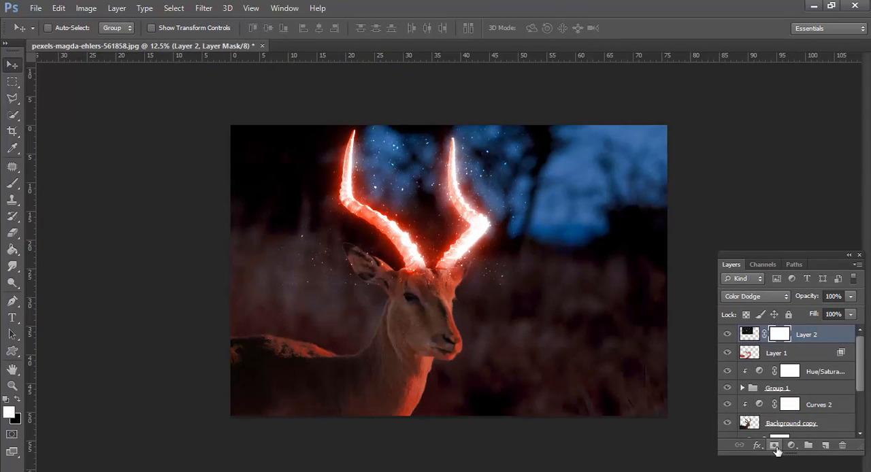
{"action": "key", "text": "ctrl+i"}
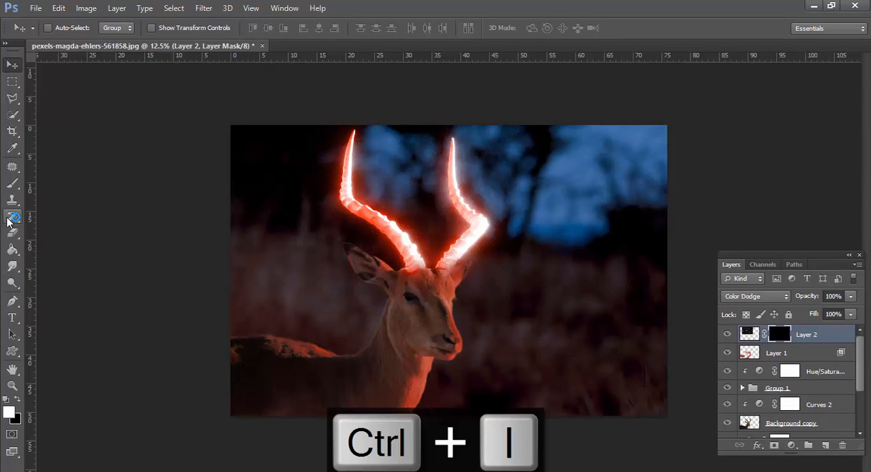
{"action": "left_click", "coordinate": [16, 187]}
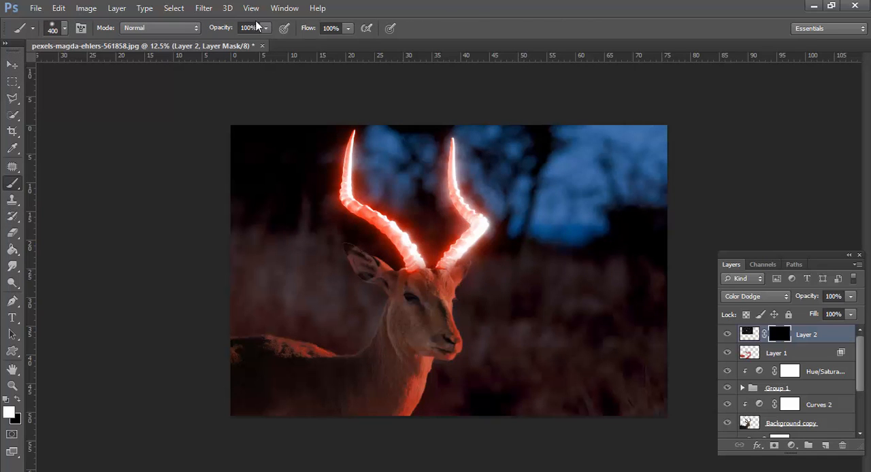
{"action": "left_click", "coordinate": [266, 28]}
{"action": "right_click", "coordinate": [445, 151]}
{"action": "double_click", "coordinate": [468, 242]}
{"action": "key", "text": "Return"}
{"action": "left_click_drag", "start_coordinate": [451, 151], "coordinate": [454, 199]}
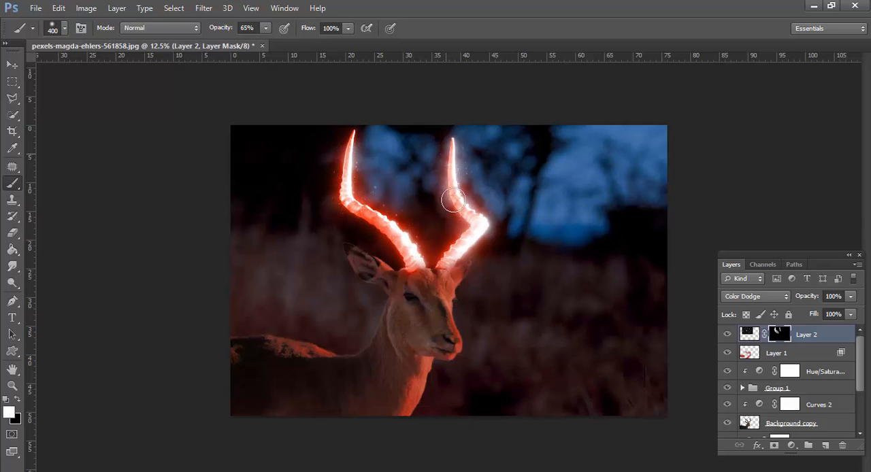
{"action": "mouse_move", "coordinate": [482, 233]}
{"action": "left_mouse_down"}
{"action": "mouse_move", "coordinate": [460, 223]}
{"action": "mouse_move", "coordinate": [445, 142]}
{"action": "left_mouse_up"}
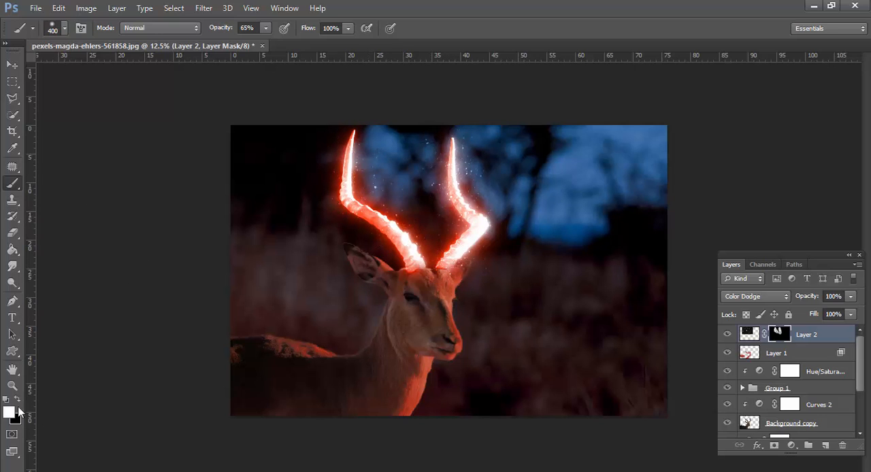
{"action": "key", "text": "x"}
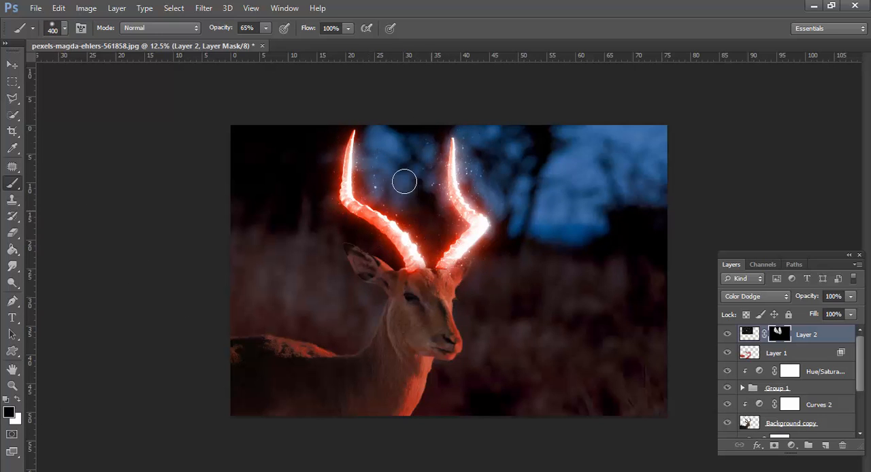
{"action": "key", "text": "v"}
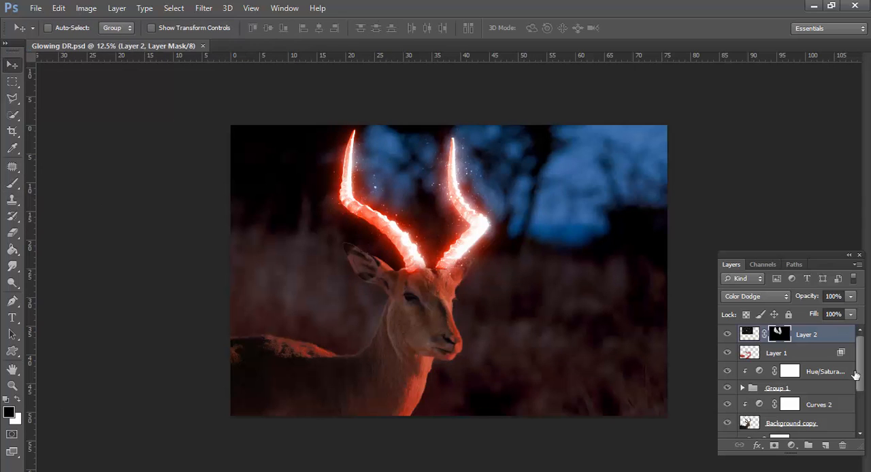